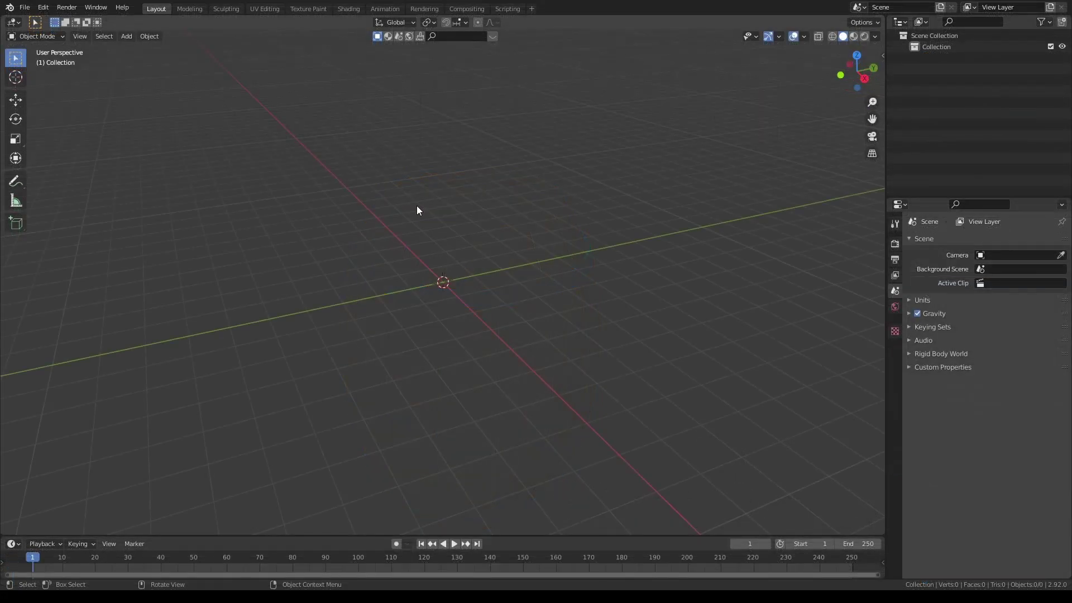
# Step: Set up Sketch N Carve with Guides off, Smart_Join on and the Add operation
pyautogui.scroll(2, 417, 207)
pyautogui.moveTo(417, 207); pyautogui.dragTo(435, 211, button='middle')
pyautogui.press('k')
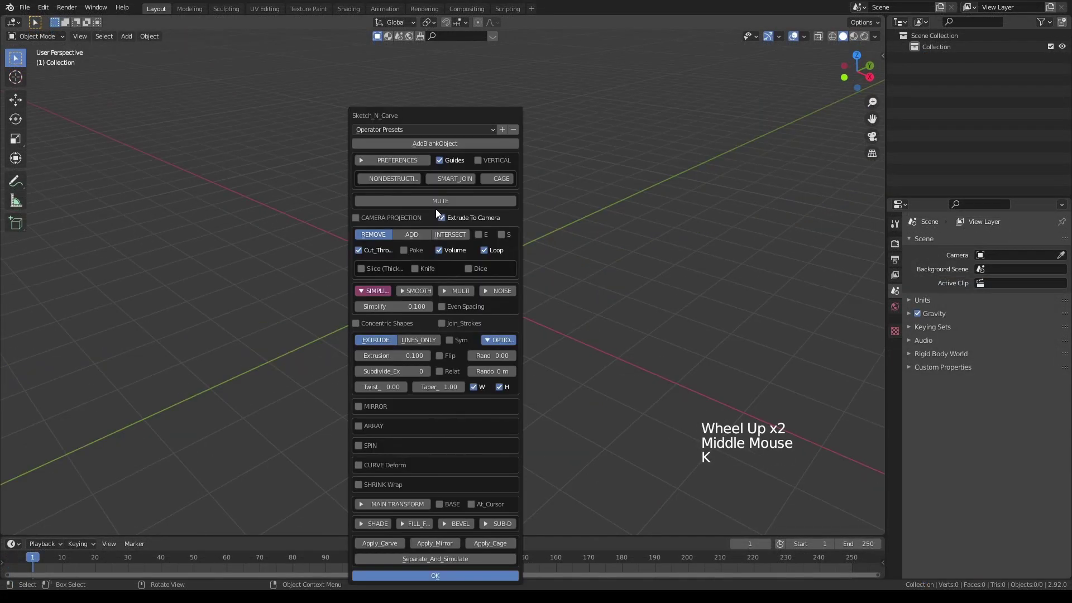
pyautogui.click(440, 160)
pyautogui.click(441, 176)
pyautogui.click(414, 232)
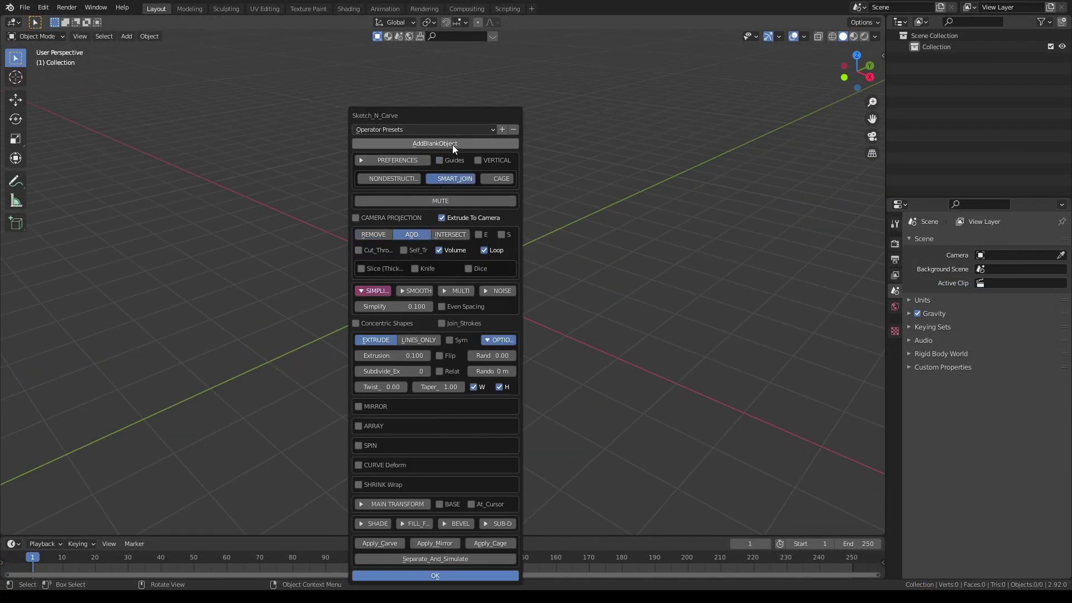
# Step: Add a blank Sketch N Carve object named Barrel
pyautogui.click(452, 144)
pyautogui.click(458, 161)
pyautogui.press('shift')
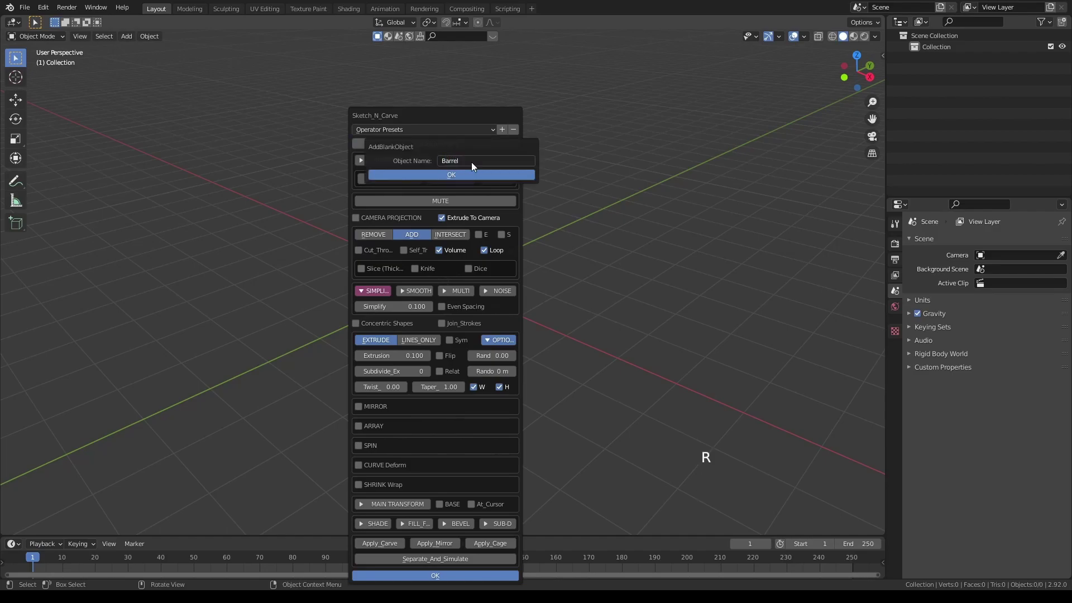
pyautogui.press('Return')
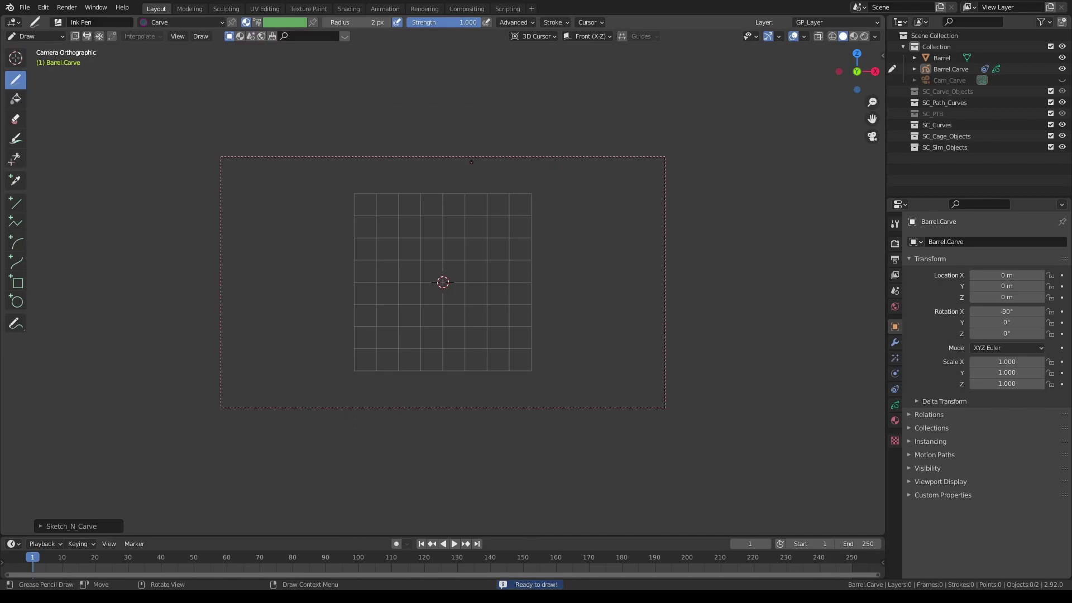
# Step: Draw a shallow vertical arc, about four grid squares tall, one square right of the 3D cursor and bulging outward
pyautogui.scroll(2, 443, 203)
pyautogui.click(17, 242)
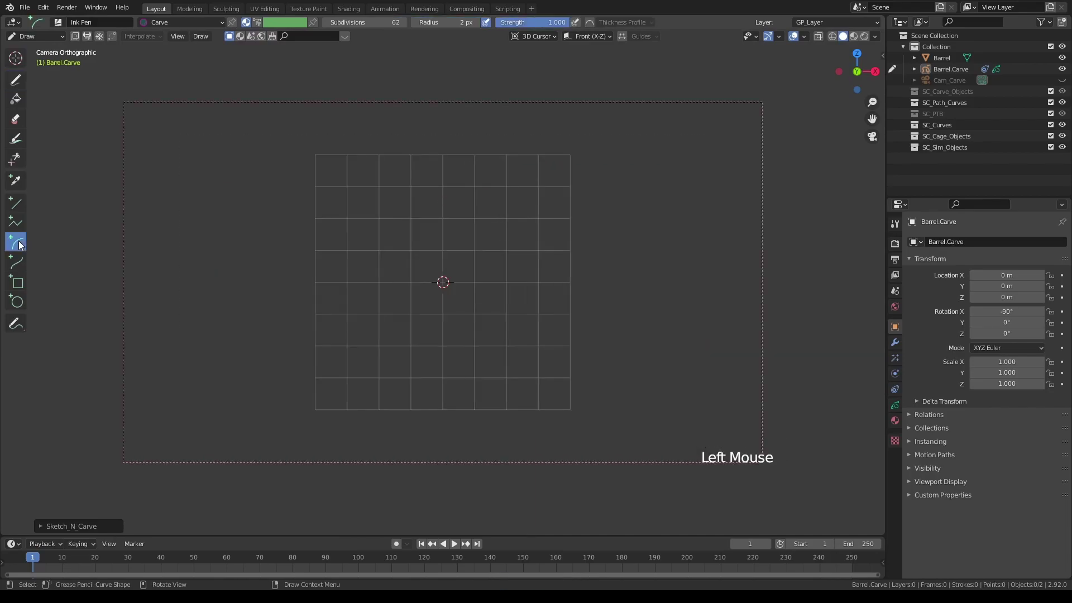
pyautogui.moveTo(475, 217); pyautogui.dragTo(475, 344)
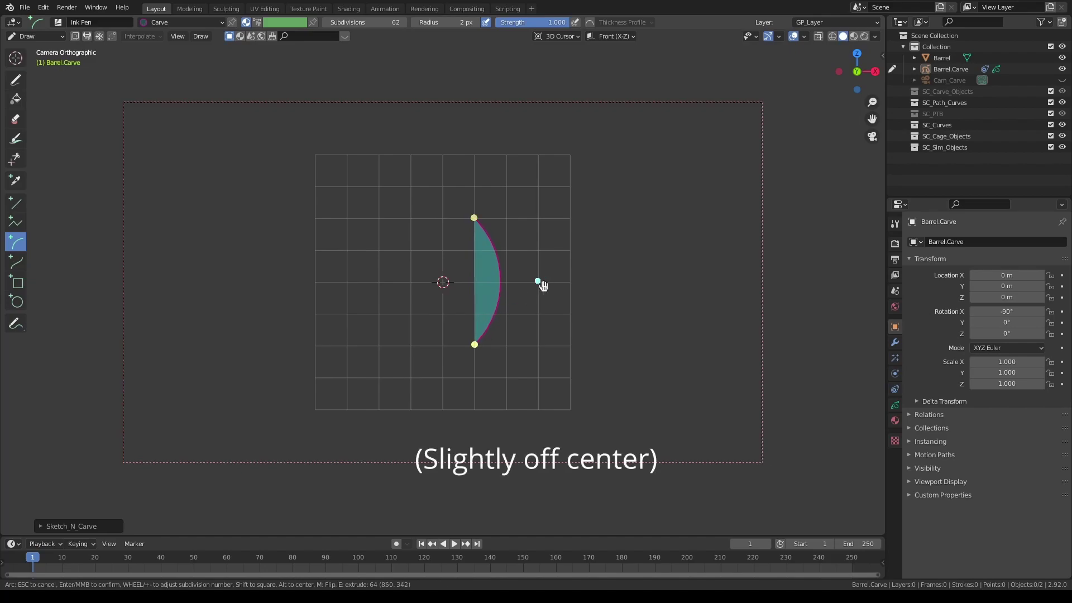
pyautogui.moveTo(537, 280); pyautogui.dragTo(518, 280)
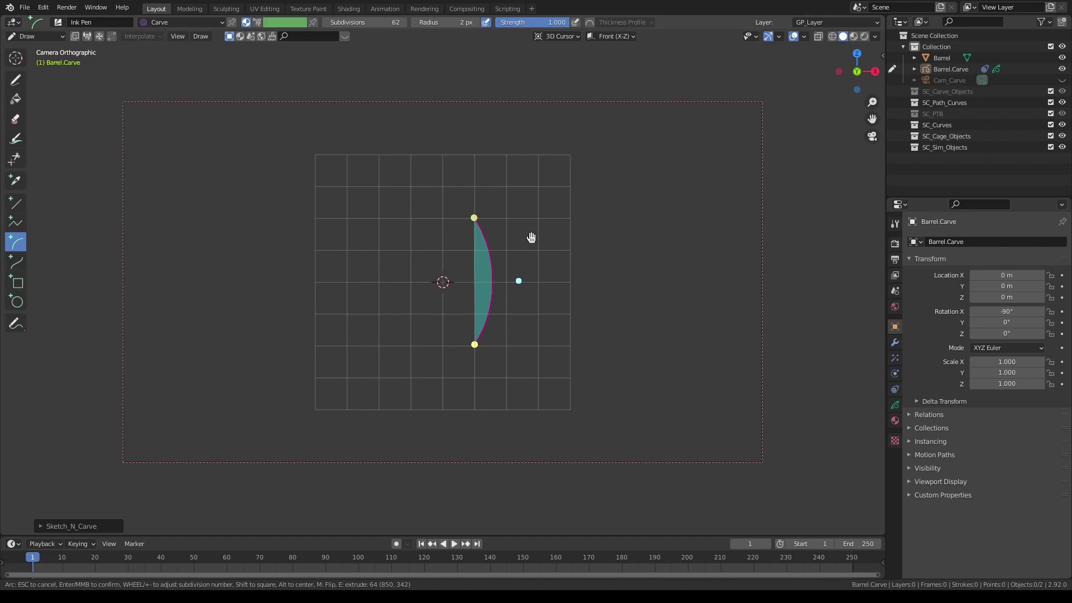
pyautogui.press('Return')
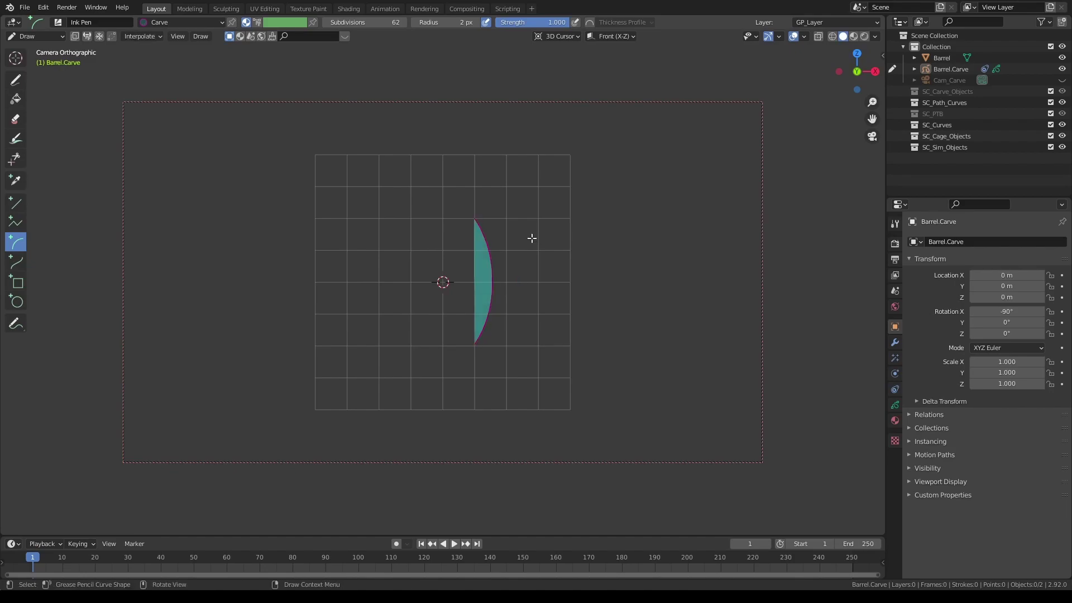
# Step: Convert the arc to a mesh and spin it around the Z axis with Cap enabled
pyautogui.press('k')
pyautogui.click(39, 525)
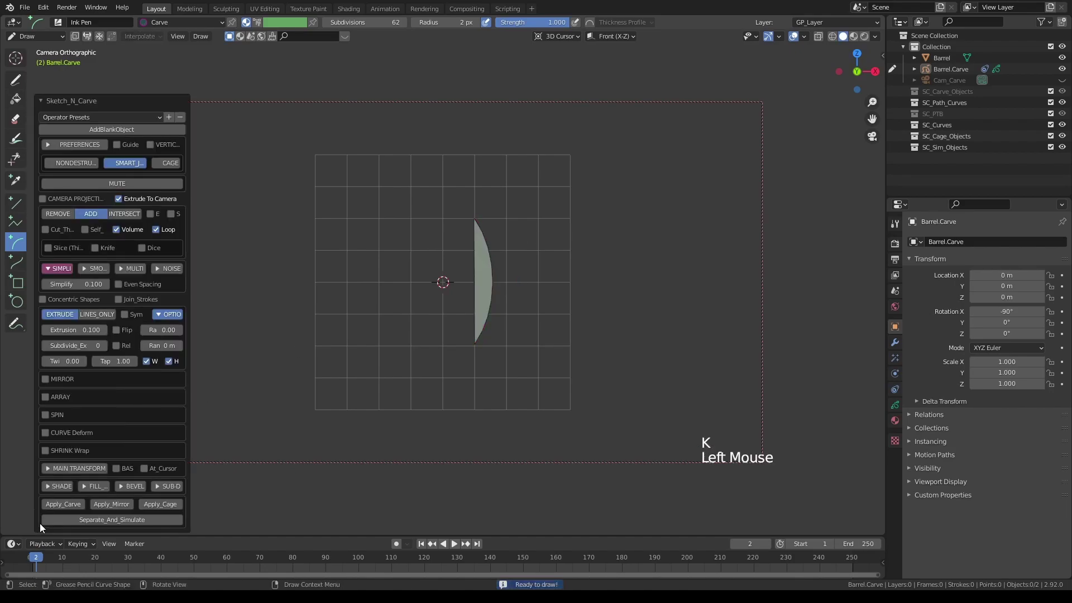
pyautogui.click(46, 414)
pyautogui.click(145, 415)
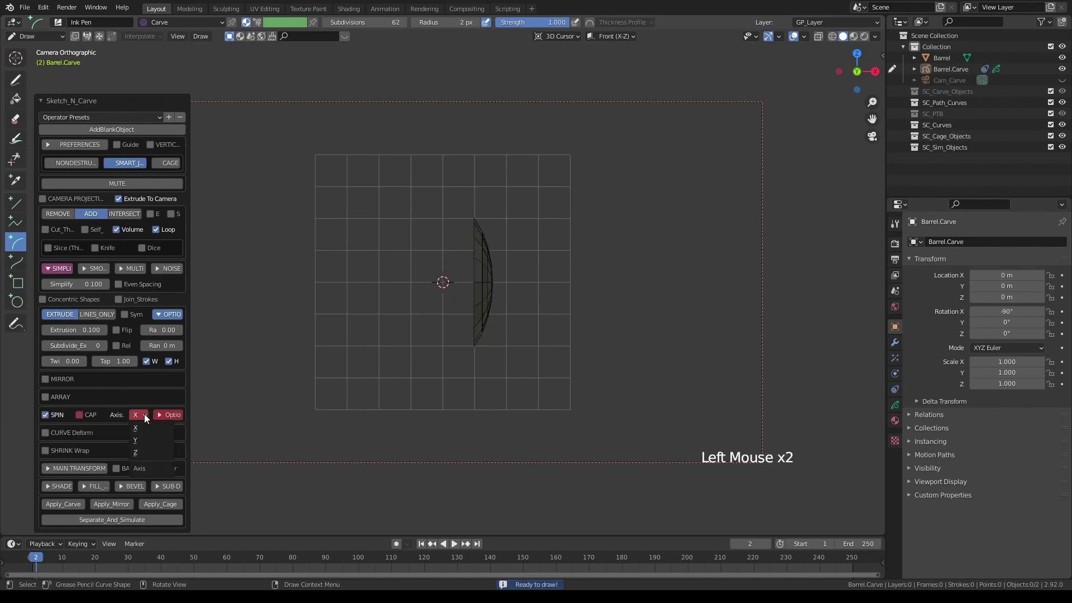
pyautogui.click(142, 454)
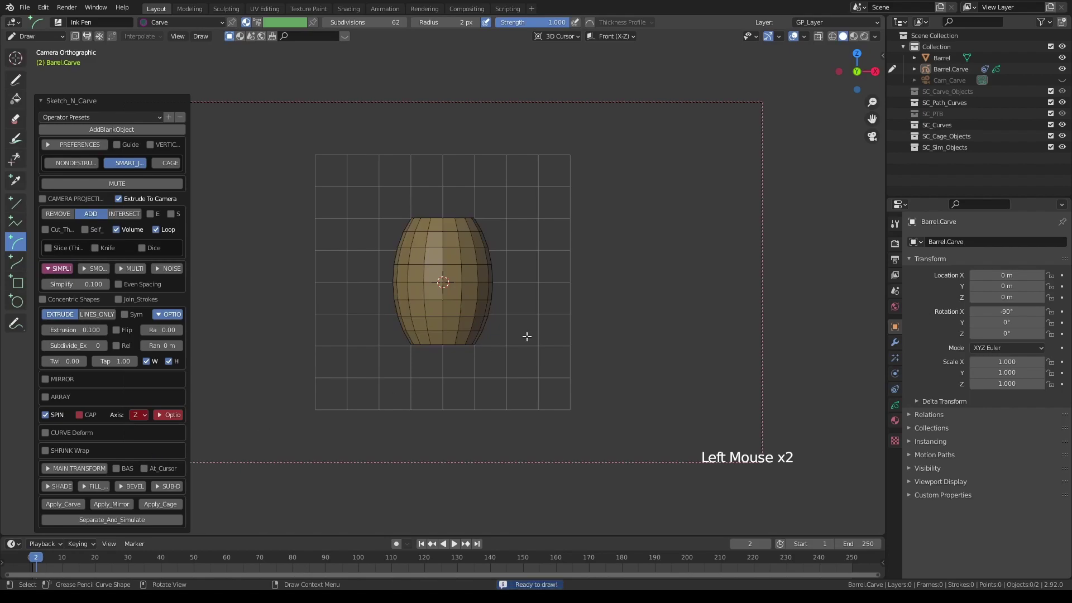
pyautogui.press('KP_0')
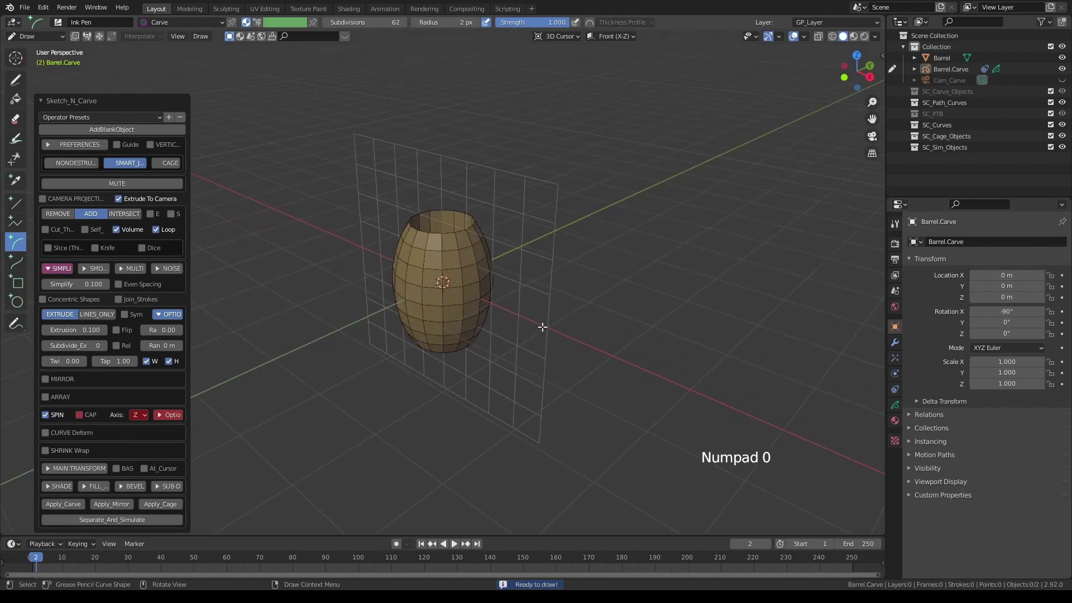
pyautogui.scroll(3, 459, 277)
pyautogui.moveTo(460, 277); pyautogui.dragTo(458, 301, button='middle')
pyautogui.keyDown('shift'); pyautogui.moveTo(458, 302); pyautogui.dragTo(455, 335, button='middle'); pyautogui.keyUp('shift')
pyautogui.moveTo(455, 335); pyautogui.dragTo(456, 329, button='middle')
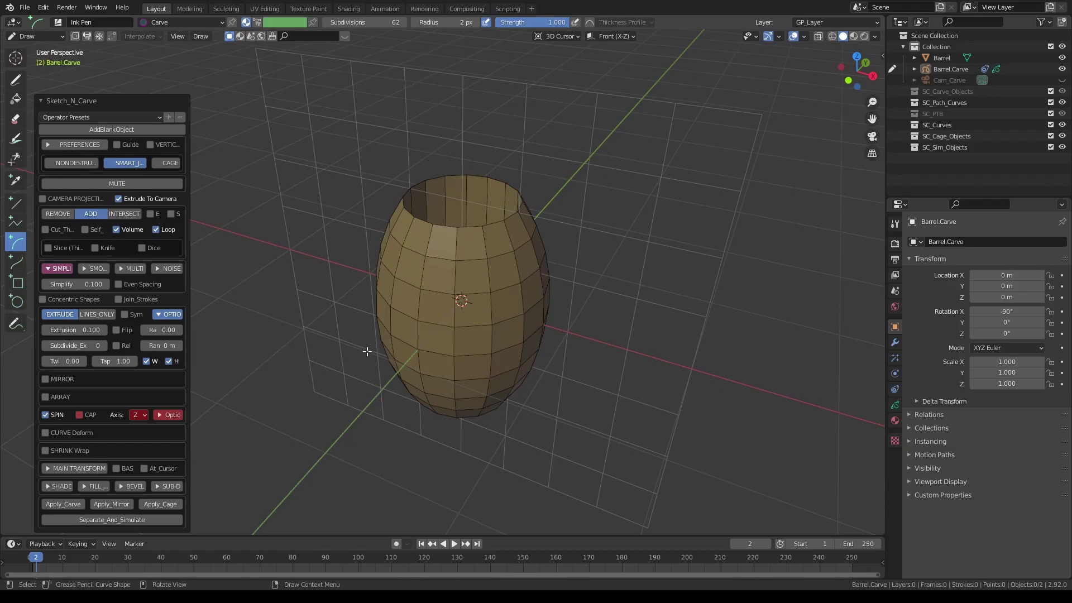
pyautogui.click(79, 415)
# Step: Try turning Volume and Loop off for the spun barrel, restoring both options
pyautogui.click(116, 229)
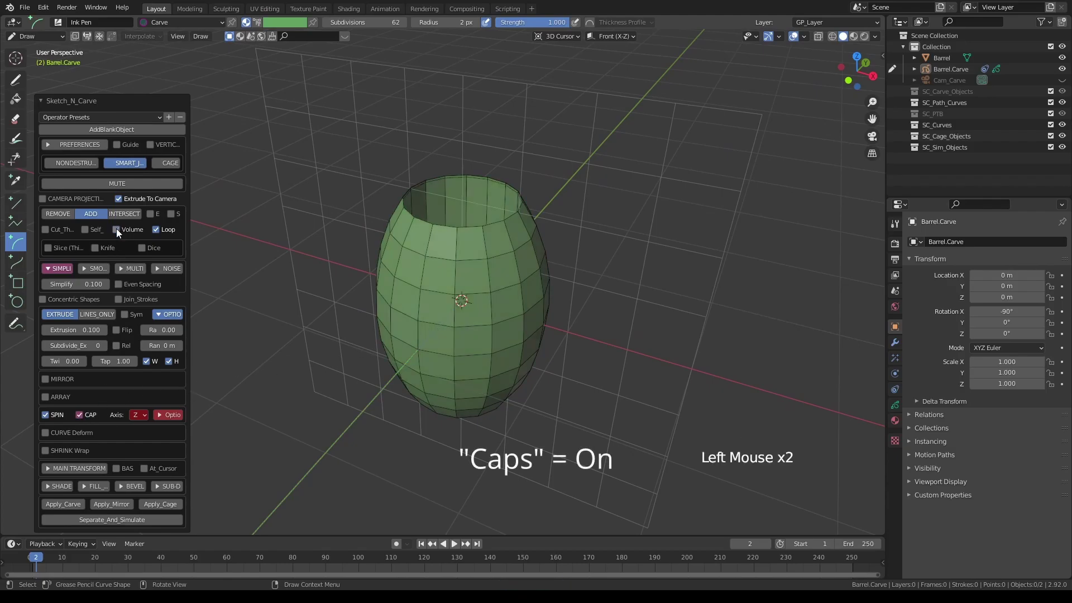
pyautogui.click(154, 229)
pyautogui.click(154, 230)
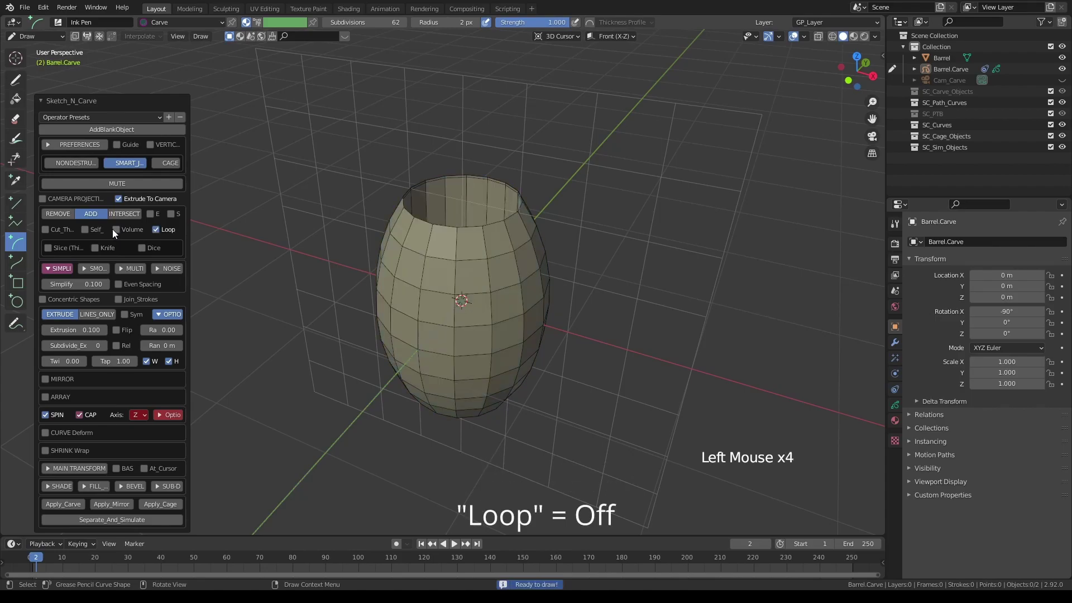
pyautogui.click(115, 229)
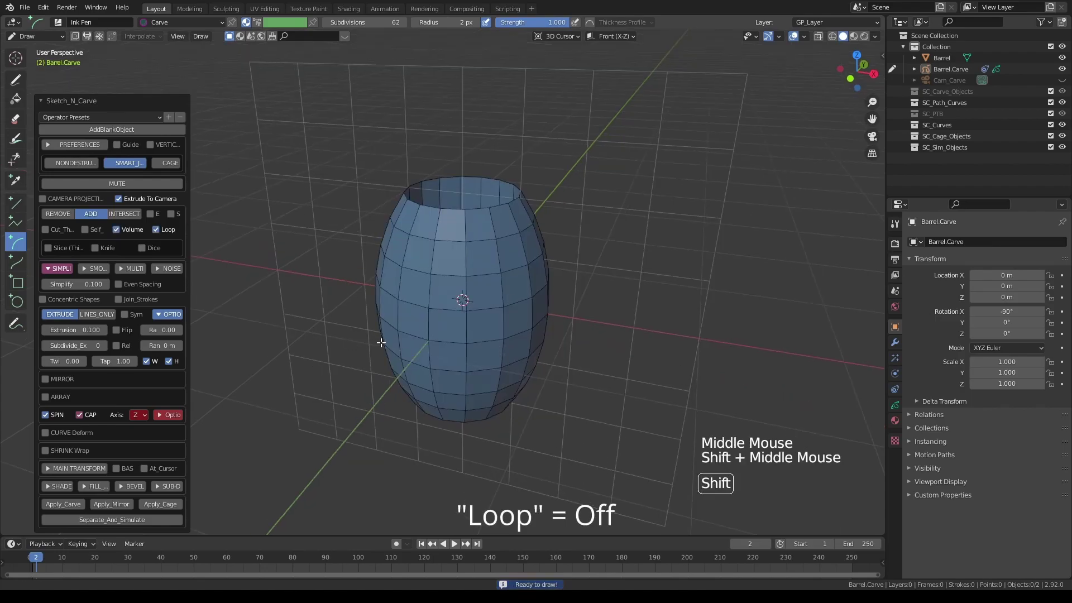
pyautogui.keyDown('shift'); pyautogui.moveTo(381, 345); pyautogui.dragTo(410, 340, button='middle'); pyautogui.keyUp('shift')
pyautogui.moveTo(409, 339)
pyautogui.mouseDown(button='middle')
pyautogui.moveTo(414, 325)
pyautogui.moveTo(400, 345)
pyautogui.mouseUp(button='middle')
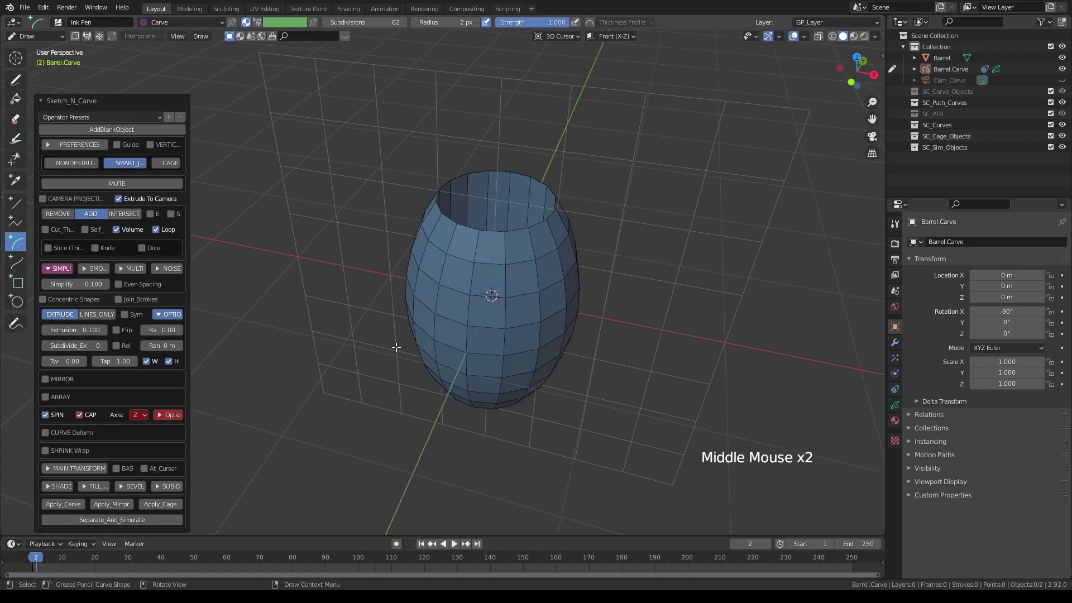
# Step: Reduce the spin to a single stave by setting the spin angle to 22.5 and the spin steps to 1
pyautogui.click(158, 414)
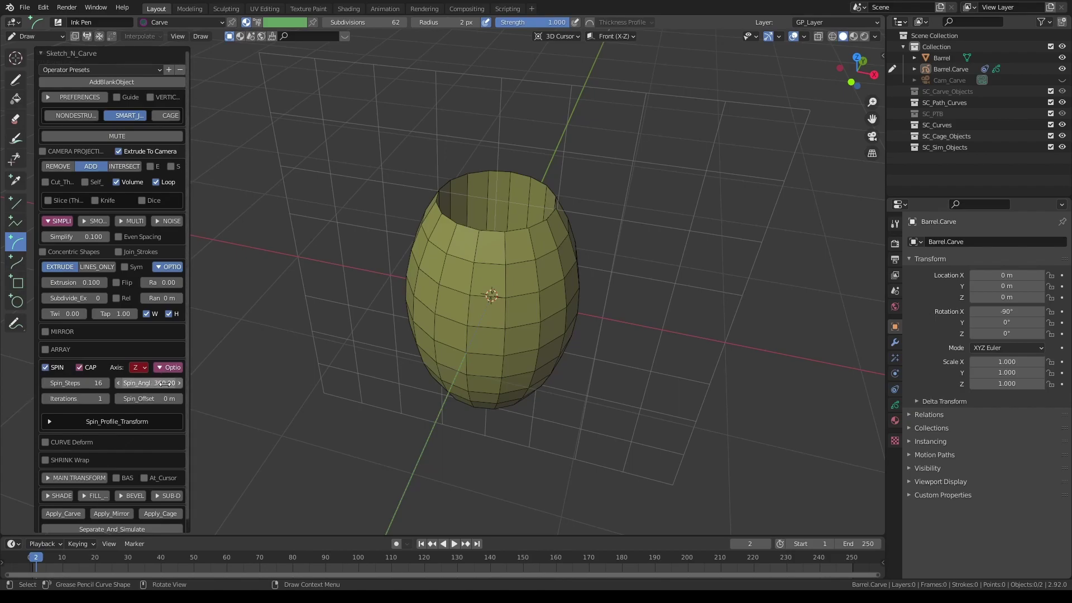
pyautogui.moveTo(163, 383); pyautogui.dragTo(0, 383)
pyautogui.moveTo(612, 297); pyautogui.dragTo(528, 298, button='middle')
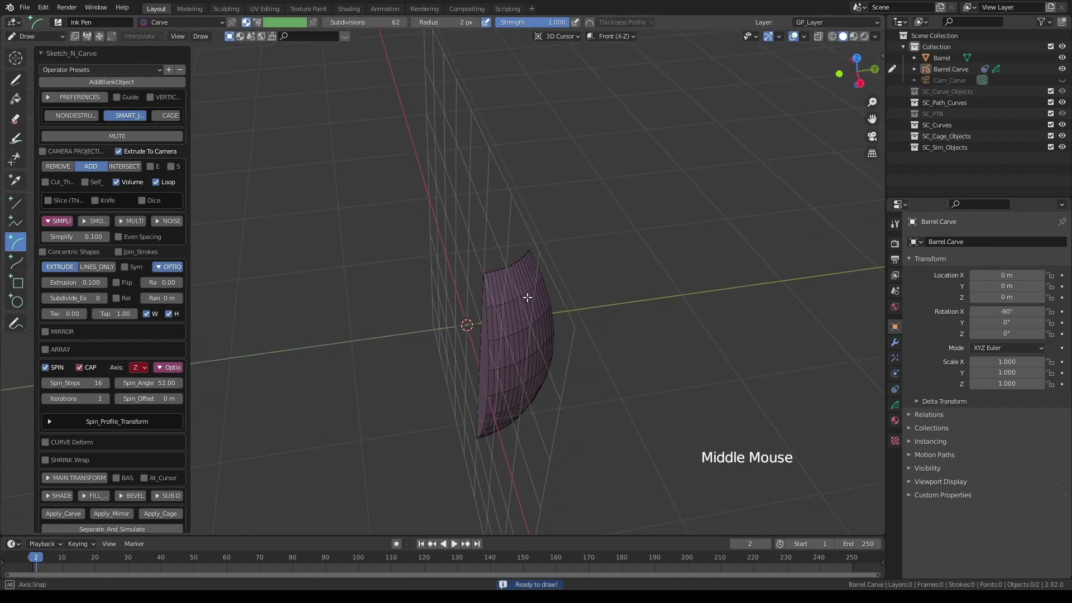
pyautogui.moveTo(146, 386)
pyautogui.mouseDown()
pyautogui.moveTo(131, 386)
pyautogui.moveTo(142, 387)
pyautogui.mouseUp()
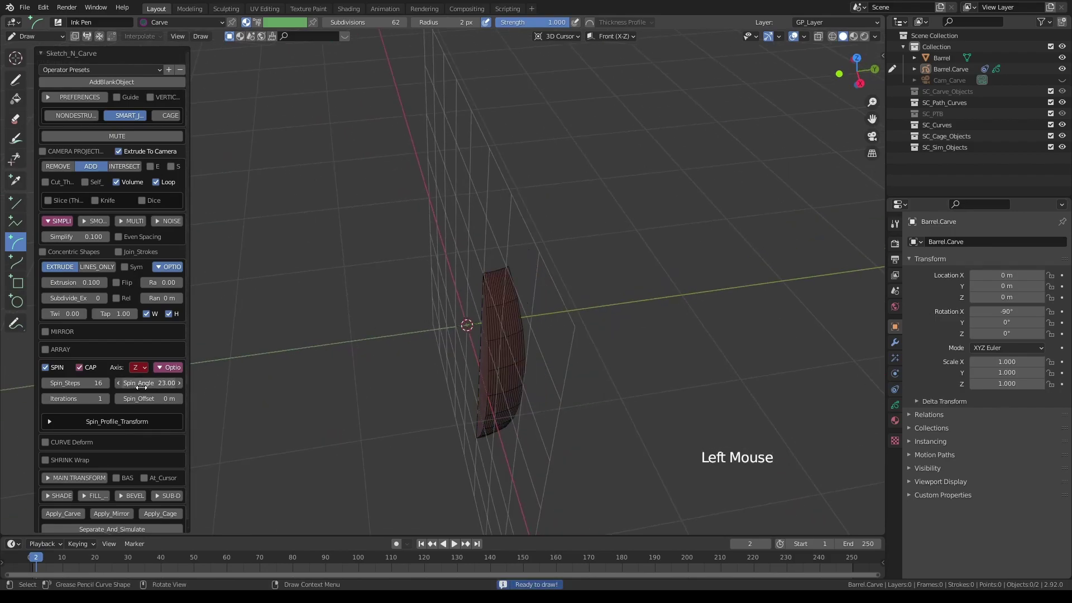
pyautogui.doubleClick(159, 380)
pyautogui.write('22')
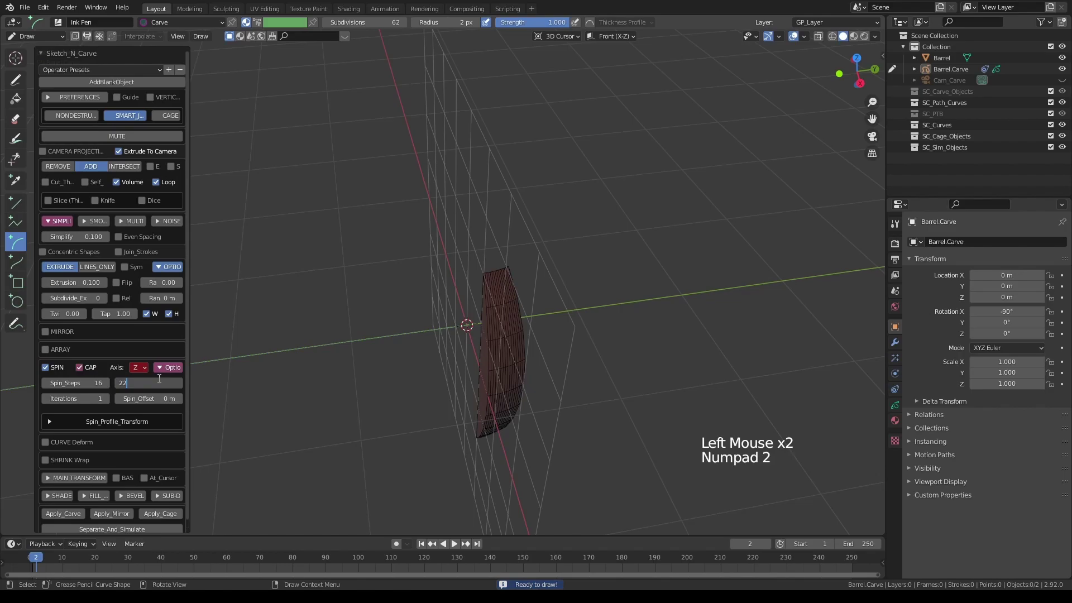
pyautogui.write('.5')
pyautogui.press('Return')
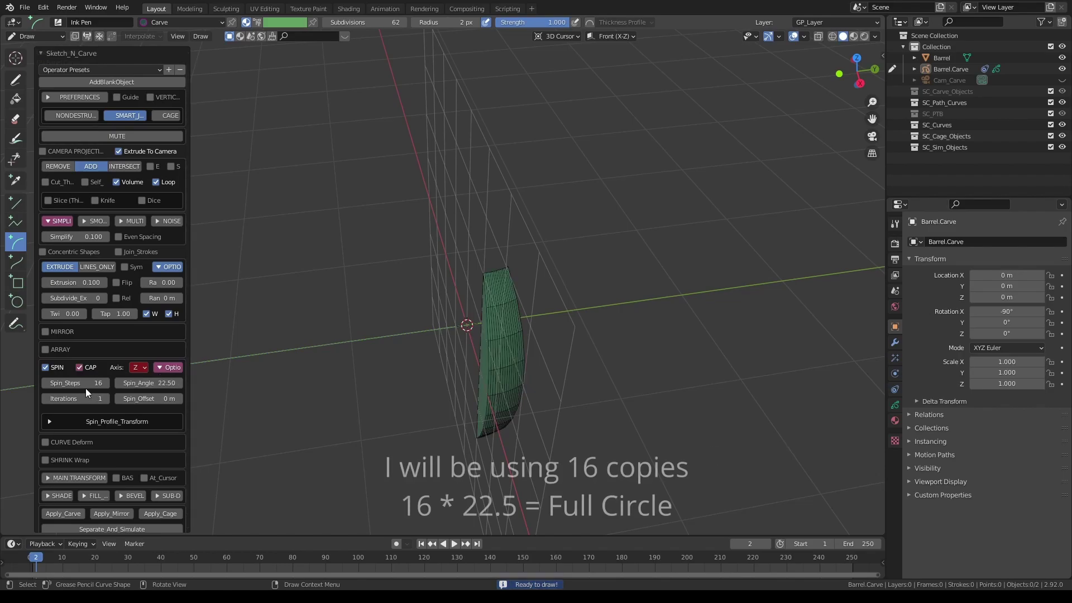
pyautogui.moveTo(86, 385); pyautogui.dragTo(56, 383)
pyautogui.moveTo(327, 246); pyautogui.dragTo(362, 242, button='middle')
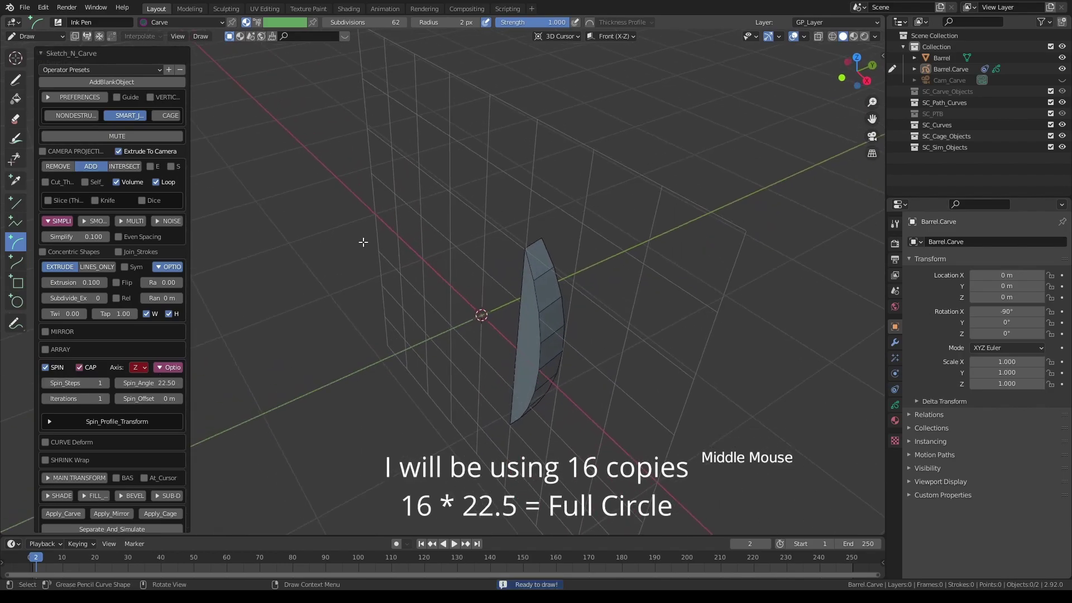
# Step: Turn off Volume and Loop to leave only the stave's outer surface
pyautogui.click(116, 182)
pyautogui.click(156, 182)
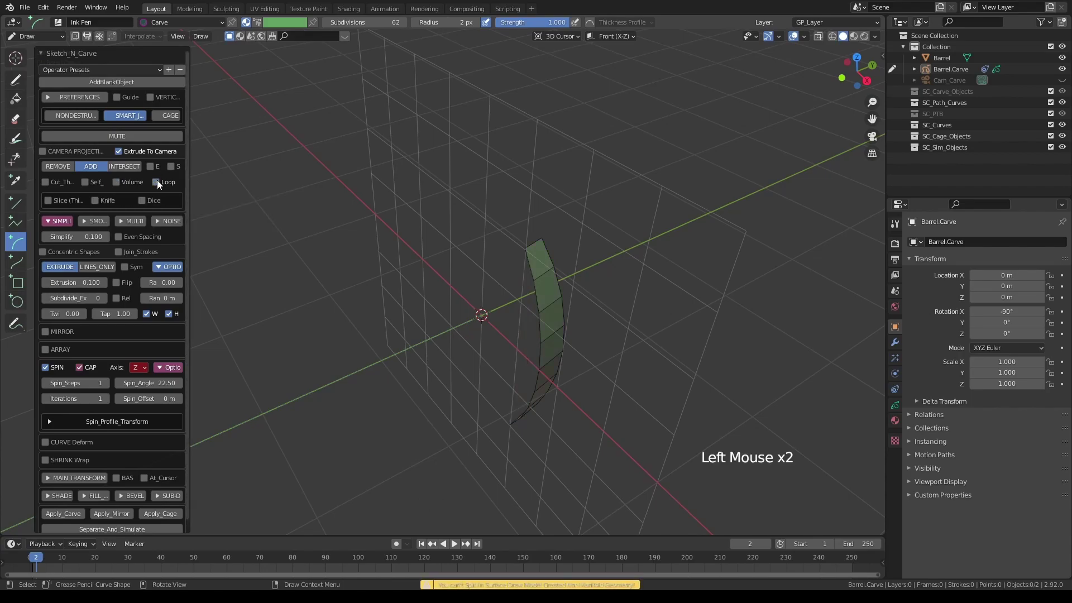
pyautogui.moveTo(446, 229)
pyautogui.mouseDown(button='middle')
pyautogui.moveTo(409, 208)
pyautogui.moveTo(402, 216)
pyautogui.moveTo(458, 229)
pyautogui.mouseUp(button='middle')
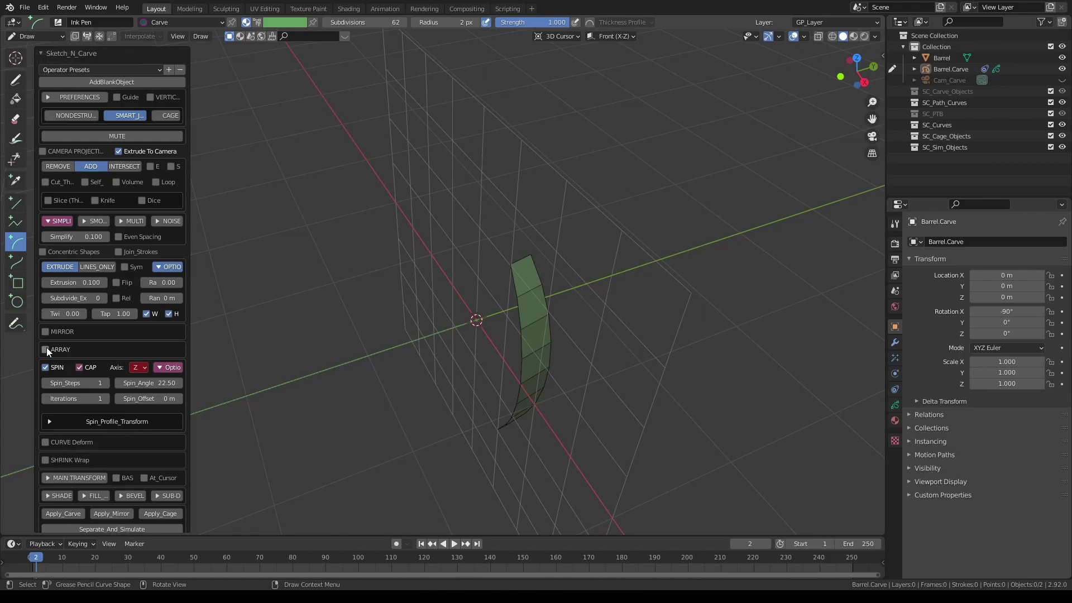
# Step: Enable an array on the stave and set its X offset to 0 m
pyautogui.click(45, 349)
pyautogui.click(165, 350)
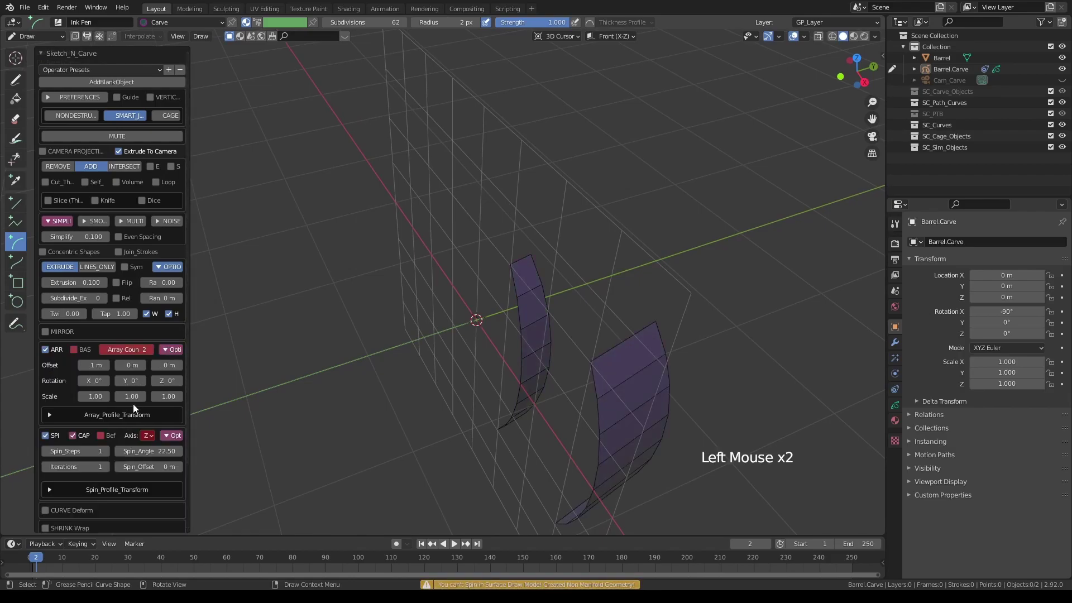
pyautogui.moveTo(533, 341); pyautogui.dragTo(588, 299, button='middle')
pyautogui.moveTo(506, 329); pyautogui.dragTo(536, 335, button='middle')
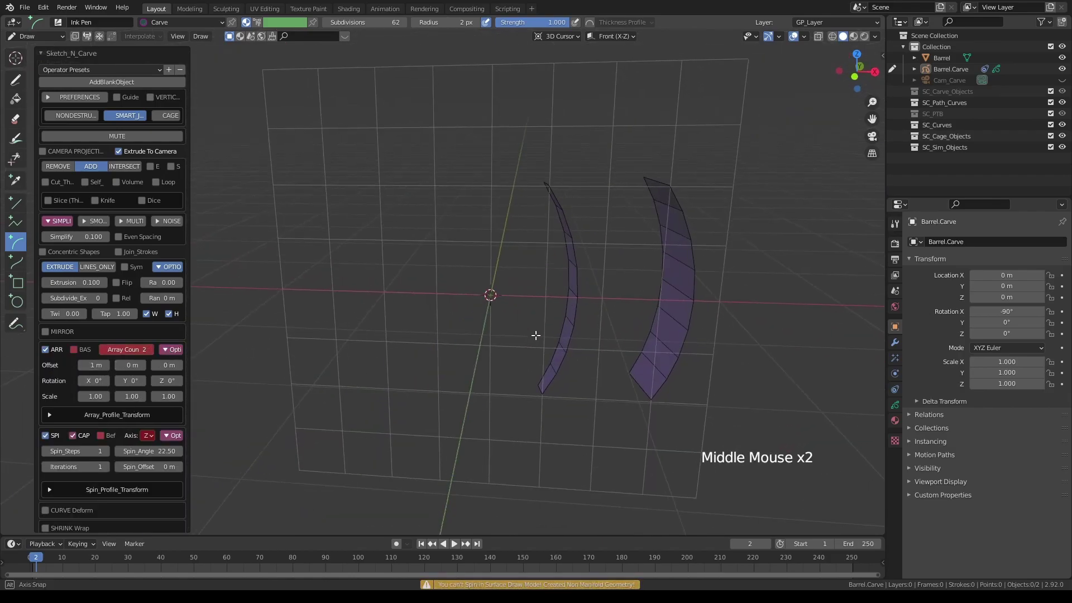
pyautogui.click(101, 365)
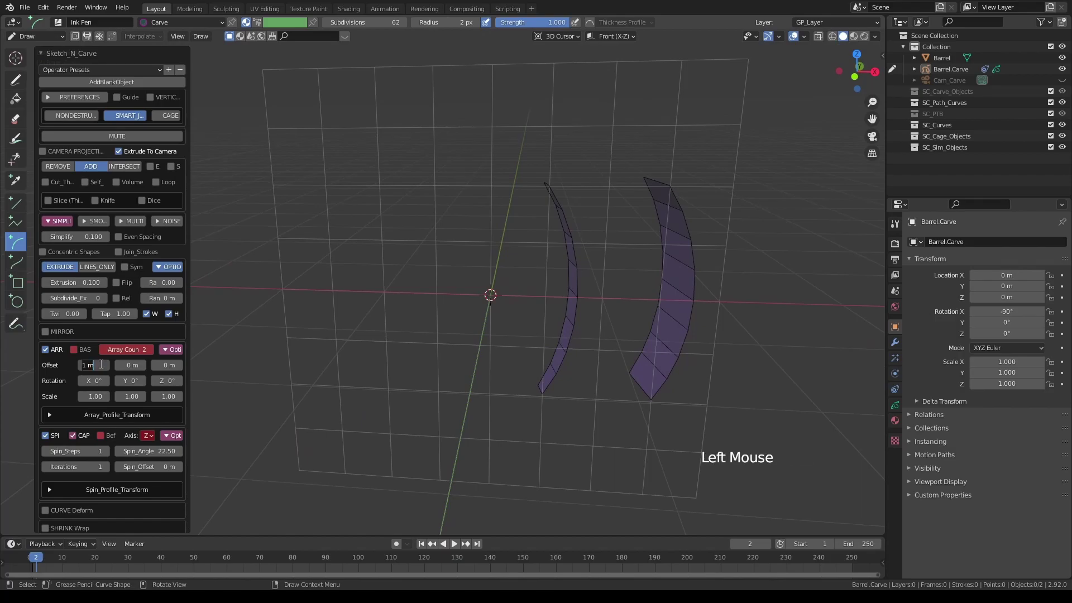
pyautogui.write('0')
pyautogui.press('Return')
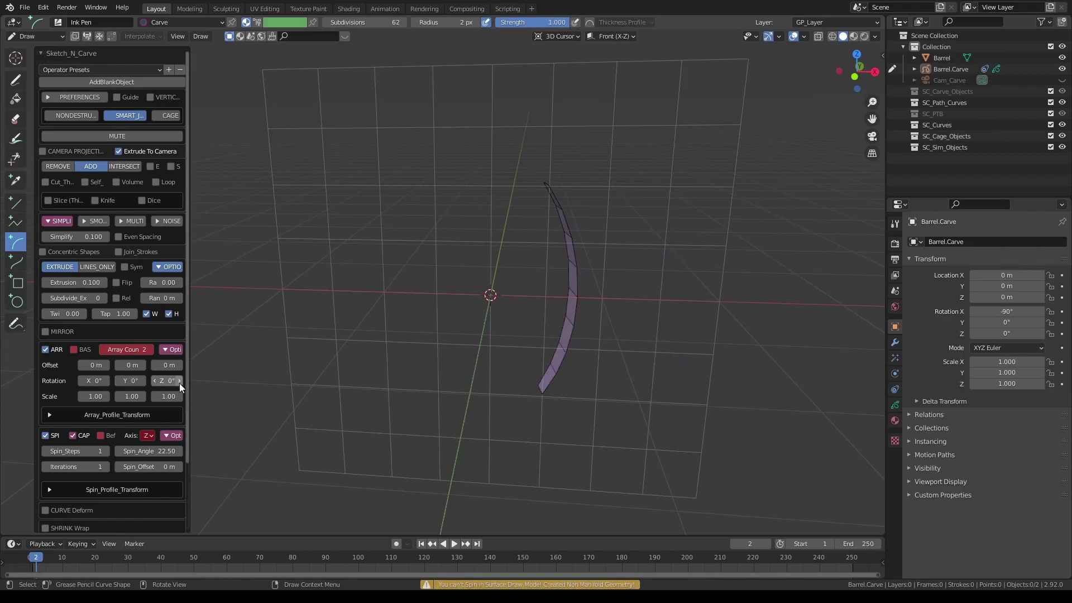
# Step: Set the array's Z rotation to 22.5° to place the copied stave edge to edge with the first
pyautogui.moveTo(313, 346); pyautogui.dragTo(380, 332, button='middle')
pyautogui.moveTo(163, 380); pyautogui.dragTo(186, 380)
pyautogui.moveTo(291, 357); pyautogui.dragTo(316, 329, button='middle')
pyautogui.click(164, 380)
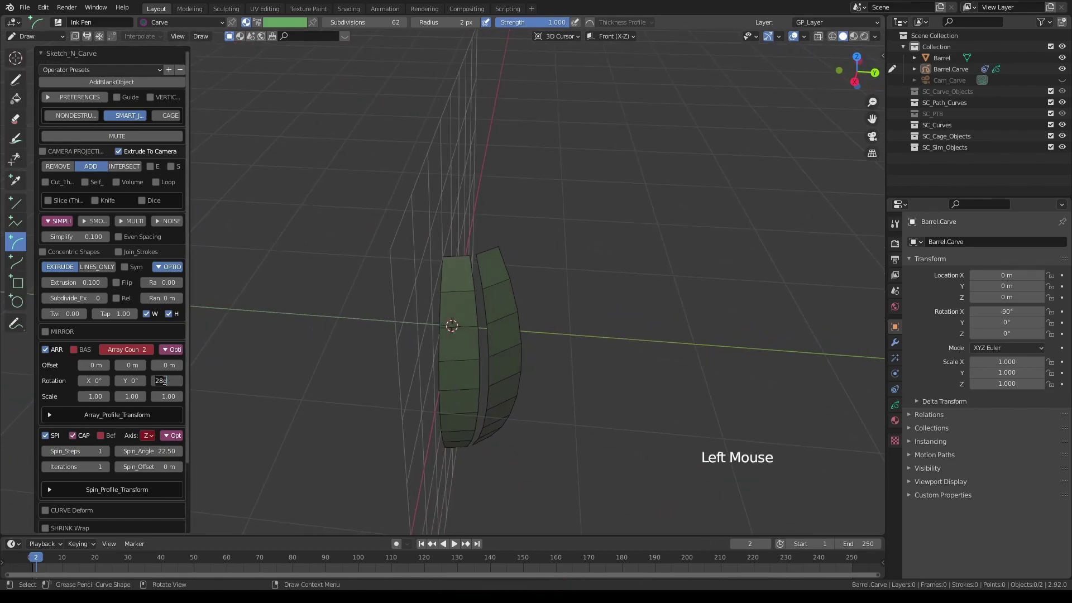
pyautogui.write('22.5')
pyautogui.press('Return')
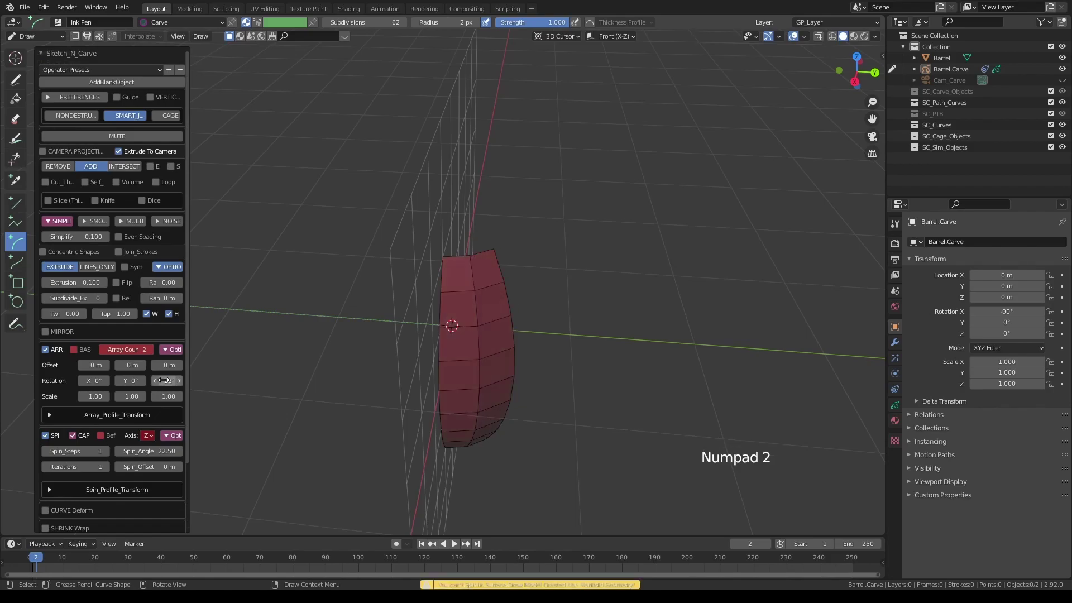
# Step: Raise the array count to 16 to close the staves into a full barrel
pyautogui.moveTo(387, 318); pyautogui.dragTo(498, 301, button='middle')
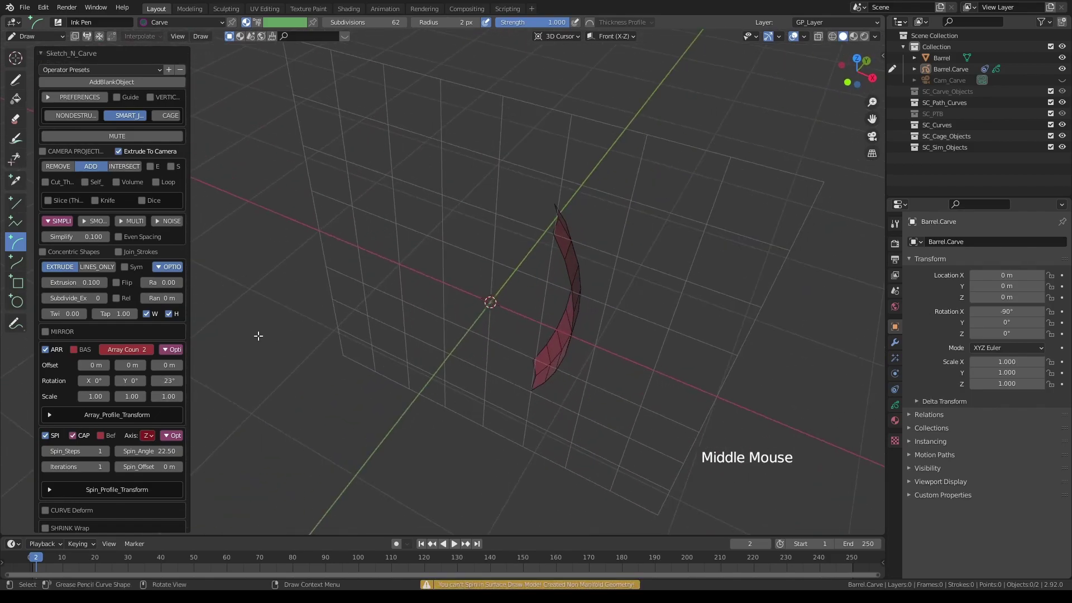
pyautogui.click(149, 347)
pyautogui.click(149, 348)
pyautogui.click(149, 348)
pyautogui.click(149, 348)
pyautogui.click(150, 349)
pyautogui.click(150, 350)
pyautogui.click(149, 350)
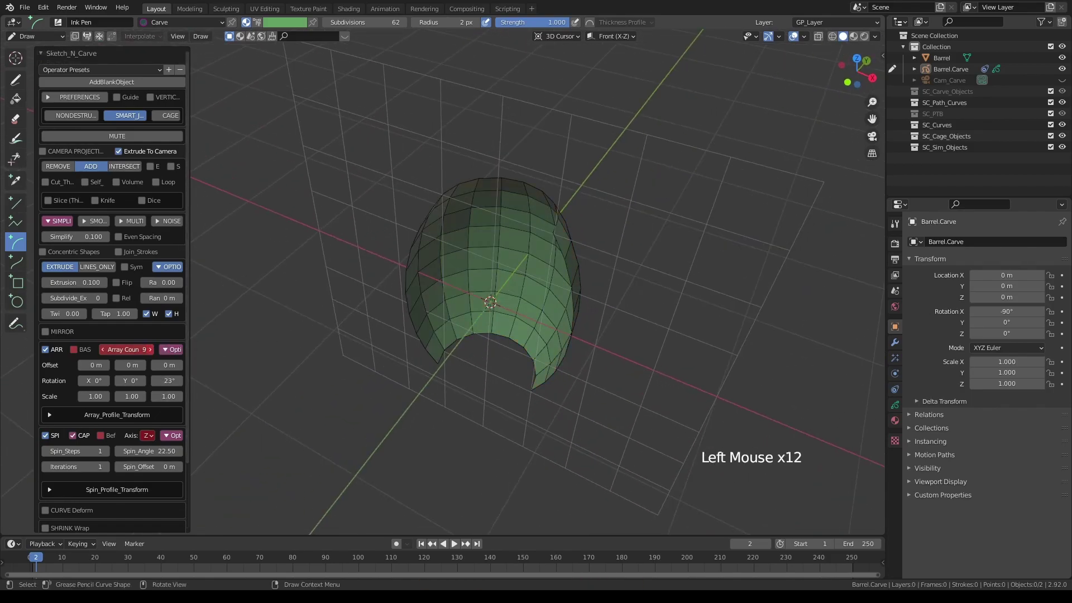
pyautogui.click(150, 349)
pyautogui.click(150, 350)
pyautogui.click(149, 349)
pyautogui.click(150, 349)
pyautogui.click(149, 349)
pyautogui.click(150, 349)
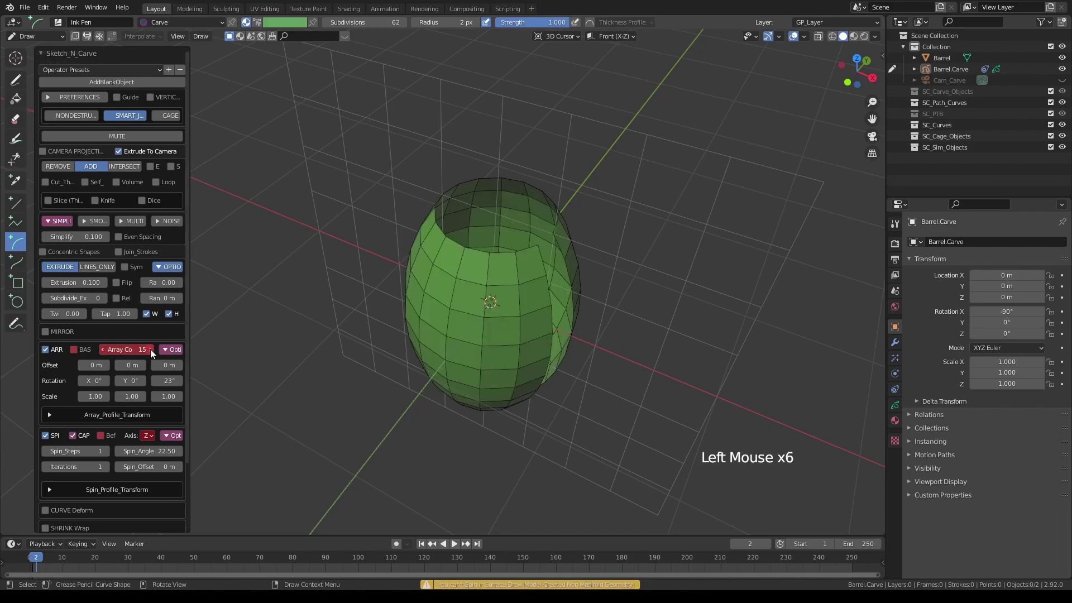
# Step: Enable Slice on the staves and set its thickness to 0.02 to give the barrel wall more depth
pyautogui.moveTo(369, 313); pyautogui.dragTo(477, 260, button='middle')
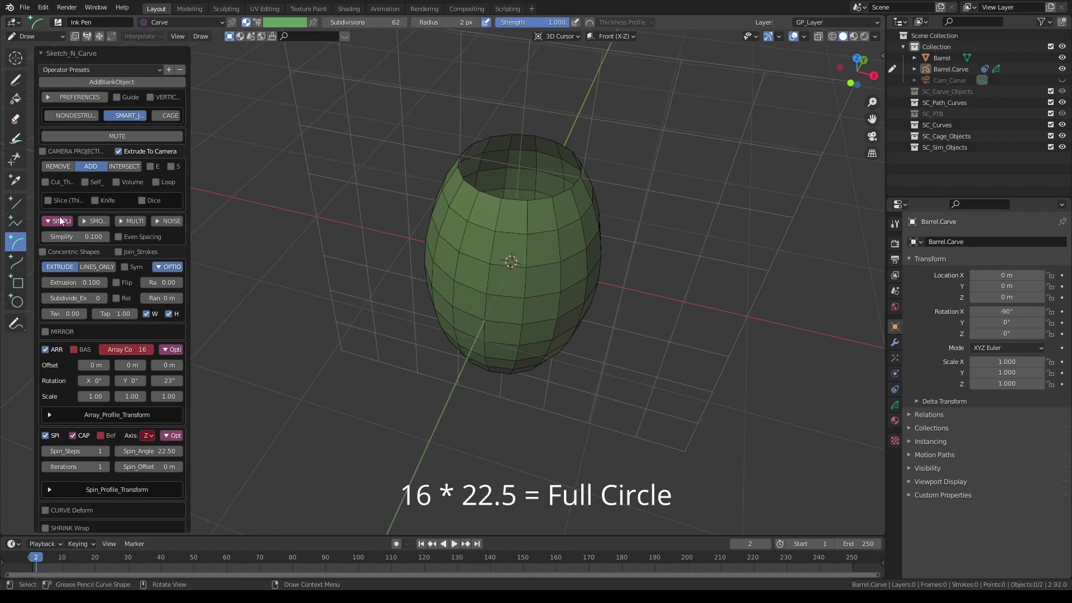
pyautogui.click(49, 200)
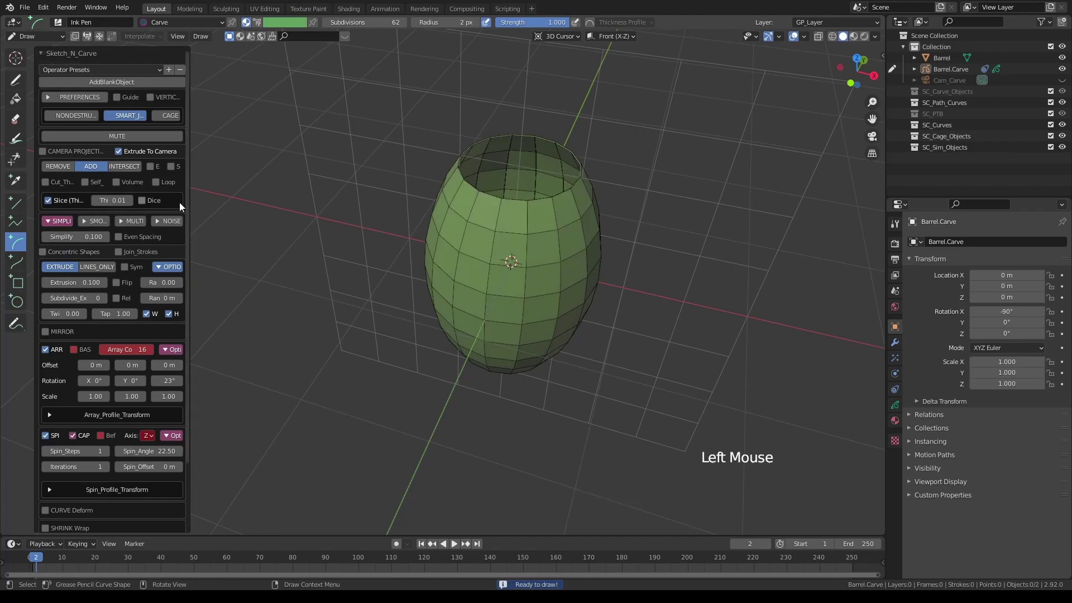
pyautogui.moveTo(179, 202); pyautogui.dragTo(105, 237, button='middle')
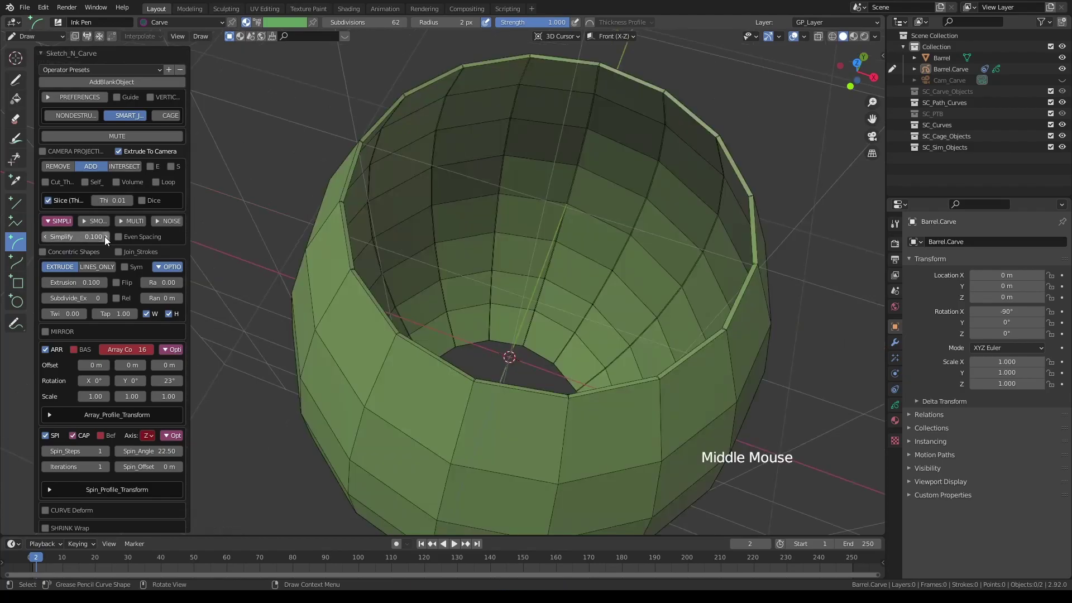
pyautogui.click(129, 200)
pyautogui.click(129, 200)
pyautogui.click(93, 200)
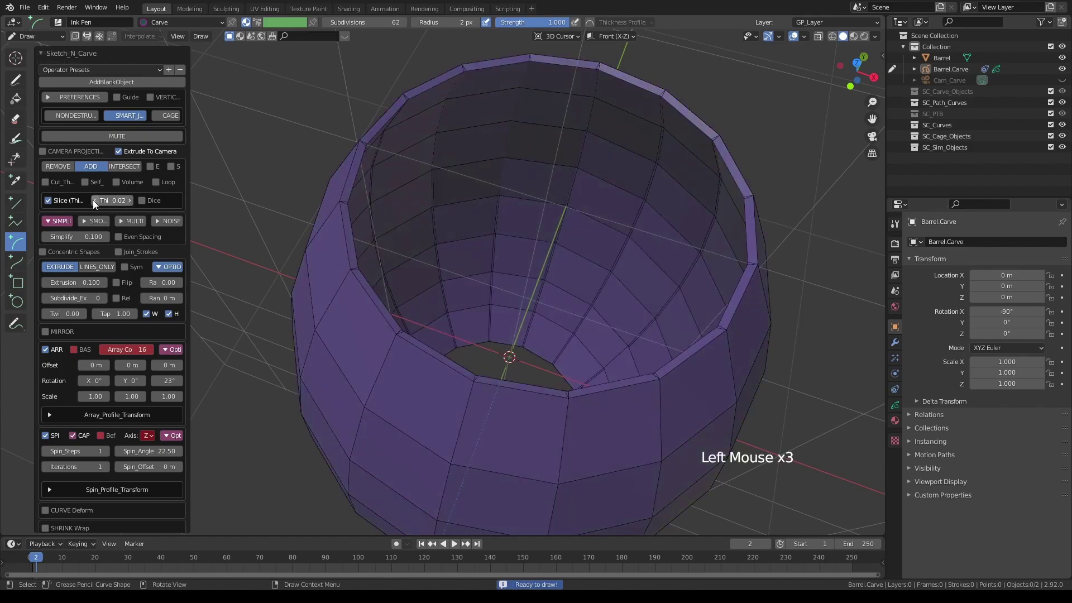
# Step: Enable the Bevel NEW option for the staves and set its bevel width to 0.002
pyautogui.scroll(-1, 330, 203)
pyautogui.moveTo(350, 223)
pyautogui.mouseDown(button='middle')
pyautogui.moveTo(411, 194)
pyautogui.moveTo(411, 137)
pyautogui.mouseUp(button='middle')
pyautogui.scroll(-2, 353, 221)
pyautogui.scroll(-8, 118, 488)
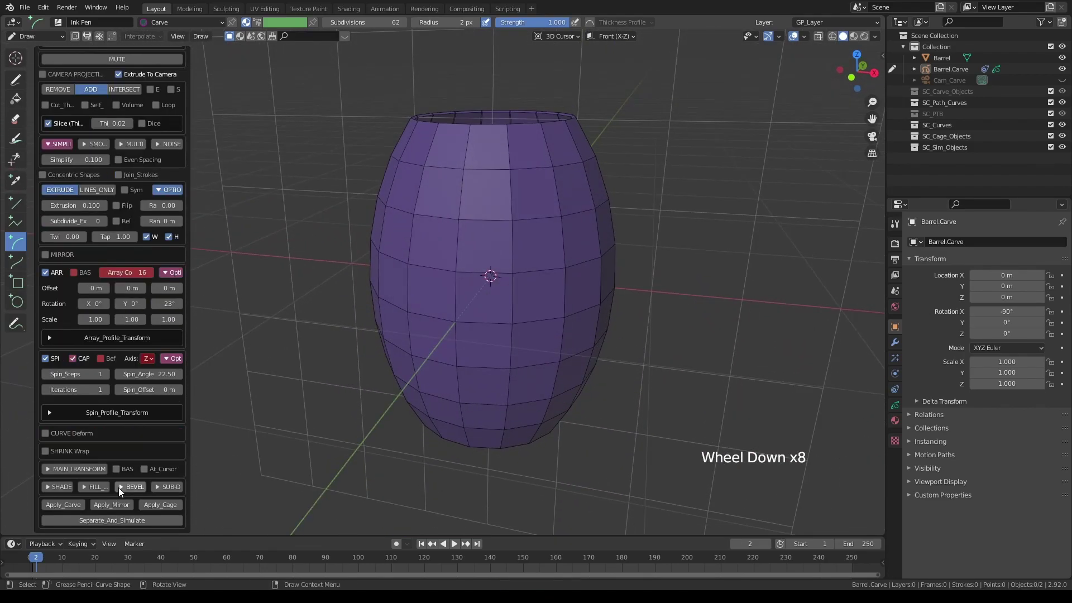
pyautogui.click(118, 487)
pyautogui.scroll(-3, 112, 486)
pyautogui.click(46, 472)
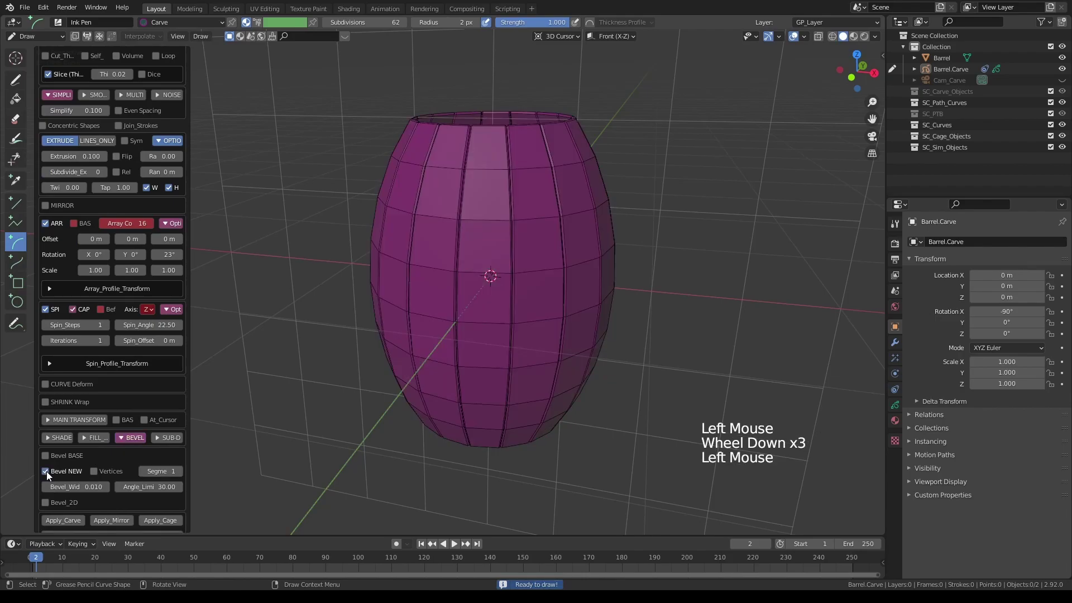
pyautogui.scroll(2, 486, 351)
pyautogui.moveTo(485, 352); pyautogui.dragTo(481, 424, button='middle')
pyautogui.scroll(1, 480, 424)
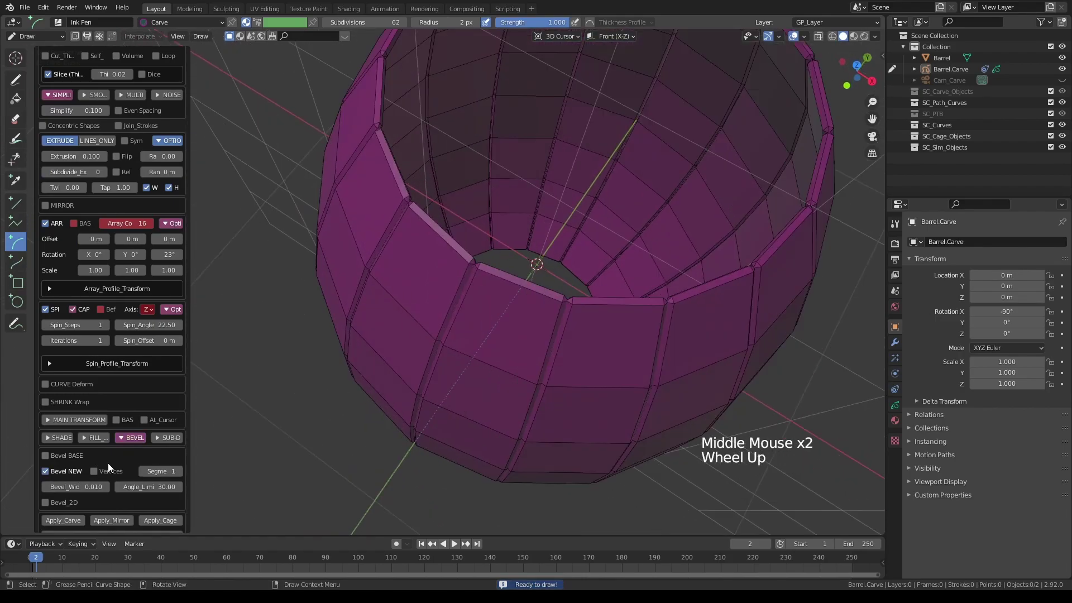
pyautogui.moveTo(76, 487); pyautogui.dragTo(70, 488)
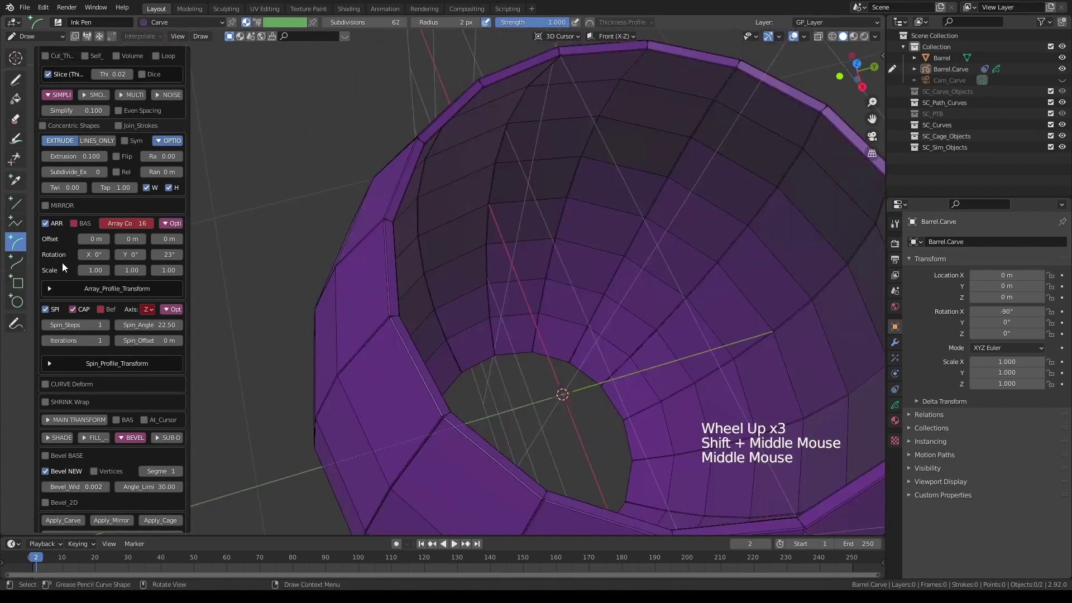
# Step: Set the spin steps to 3 so each stave gets a rounder outer surface
pyautogui.click(104, 326)
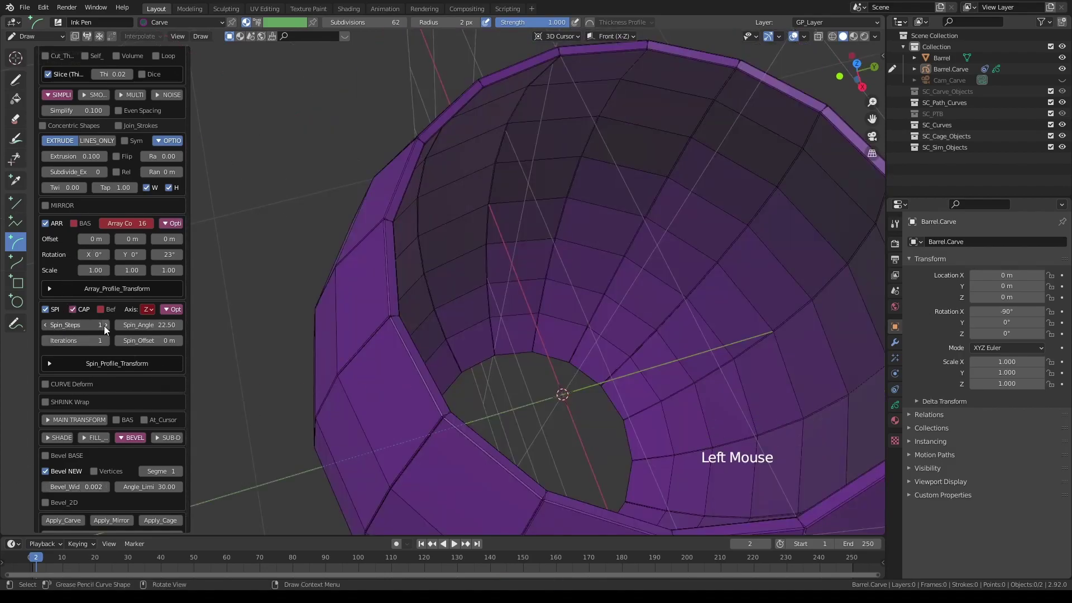
pyautogui.click(104, 327)
pyautogui.scroll(-2, 420, 276)
pyautogui.moveTo(420, 277)
pyautogui.mouseDown(button='middle')
pyautogui.moveTo(374, 313)
pyautogui.moveTo(431, 248)
pyautogui.moveTo(440, 259)
pyautogui.moveTo(413, 265)
pyautogui.moveTo(416, 257)
pyautogui.mouseUp(button='middle')
pyautogui.scroll(1, 432, 247)
pyautogui.scroll(-3, 434, 246)
pyautogui.moveTo(416, 257); pyautogui.dragTo(408, 262, button='middle')
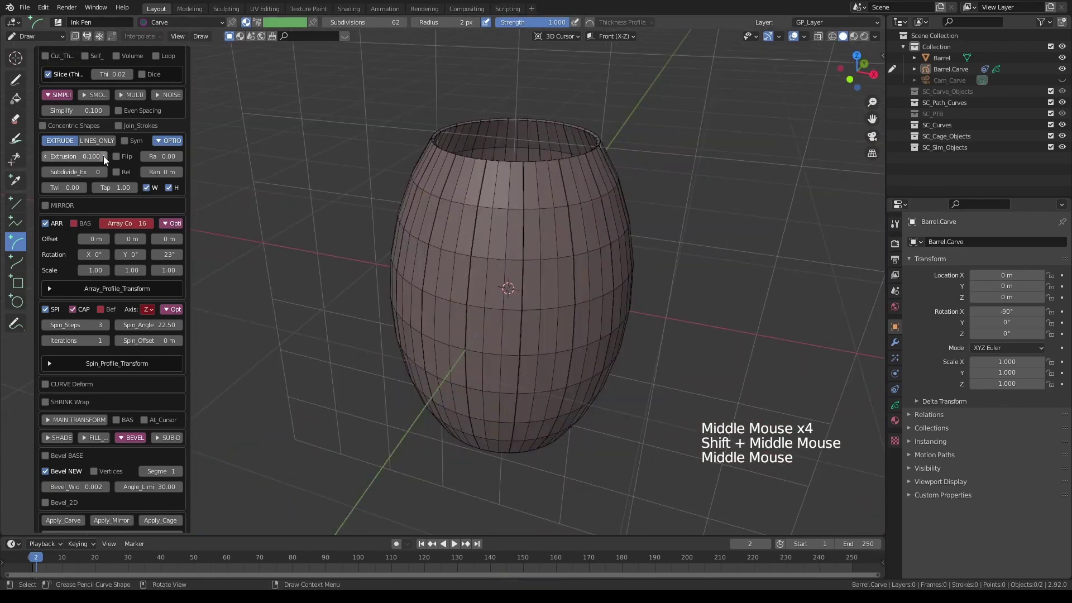
# Step: Set the slice thickness of the staves to 0.03
pyautogui.scroll(3, 106, 158)
pyautogui.moveTo(89, 177); pyautogui.dragTo(53, 178)
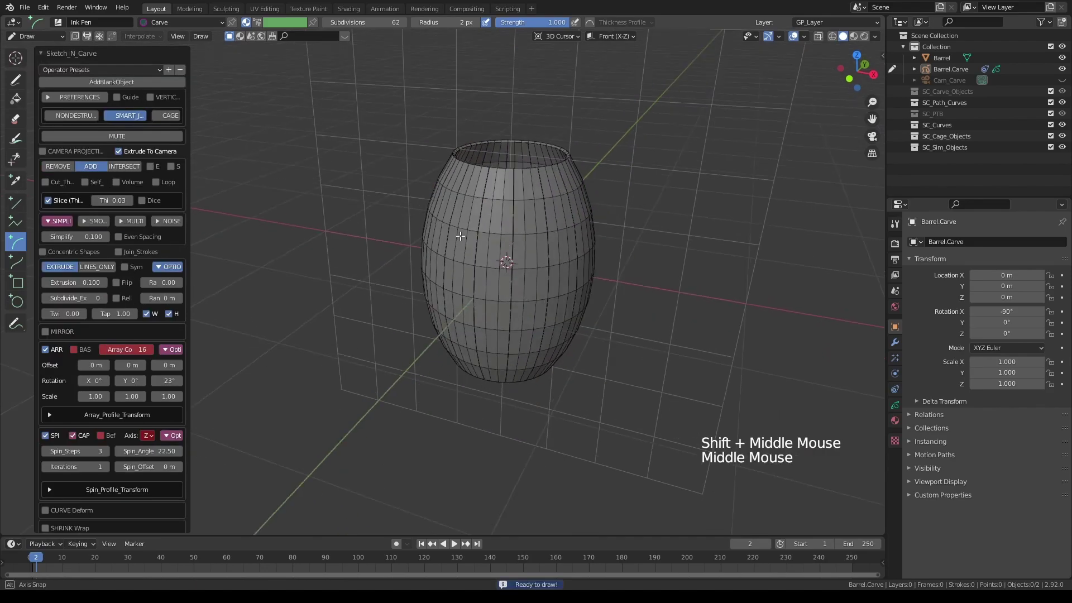
pyautogui.moveTo(416, 263); pyautogui.dragTo(403, 259, button='middle')
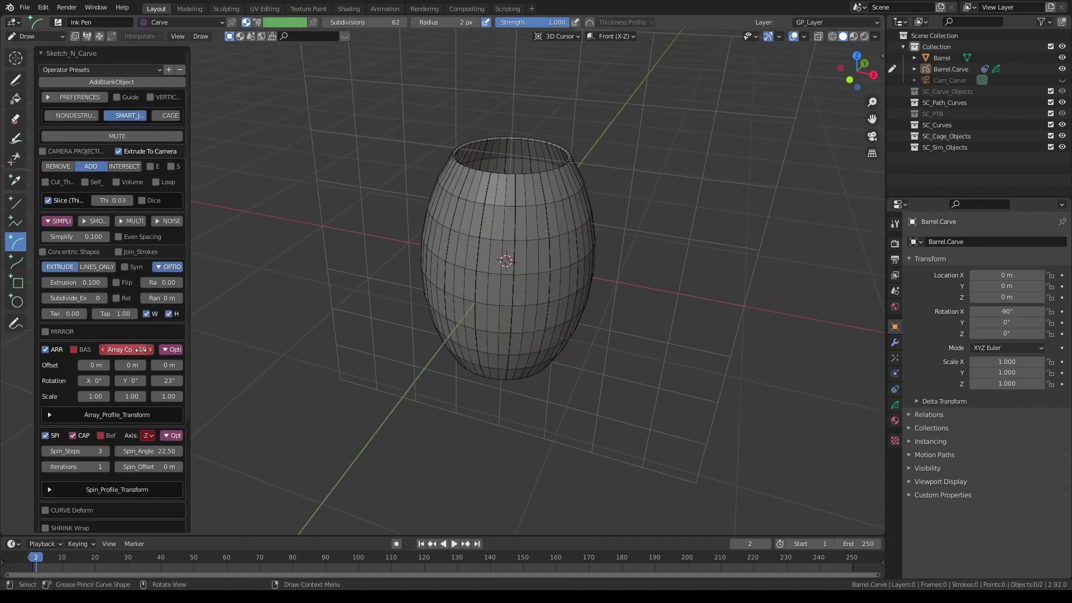
# Step: Try a lower array count to open up the barrel, and set it back to 16 staves
pyautogui.moveTo(130, 349)
pyautogui.mouseDown()
pyautogui.moveTo(103, 349)
pyautogui.moveTo(131, 349)
pyautogui.mouseUp()
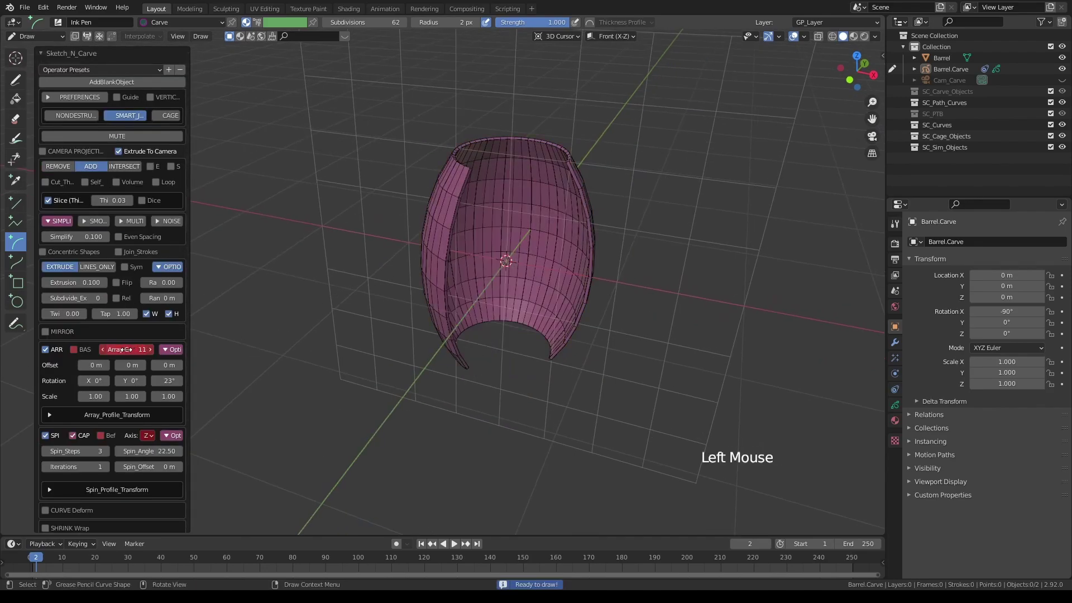
pyautogui.moveTo(558, 268); pyautogui.dragTo(260, 344, button='middle')
pyautogui.keyDown('shift'); pyautogui.moveTo(431, 309); pyautogui.dragTo(531, 239, button='middle'); pyautogui.keyUp('shift')
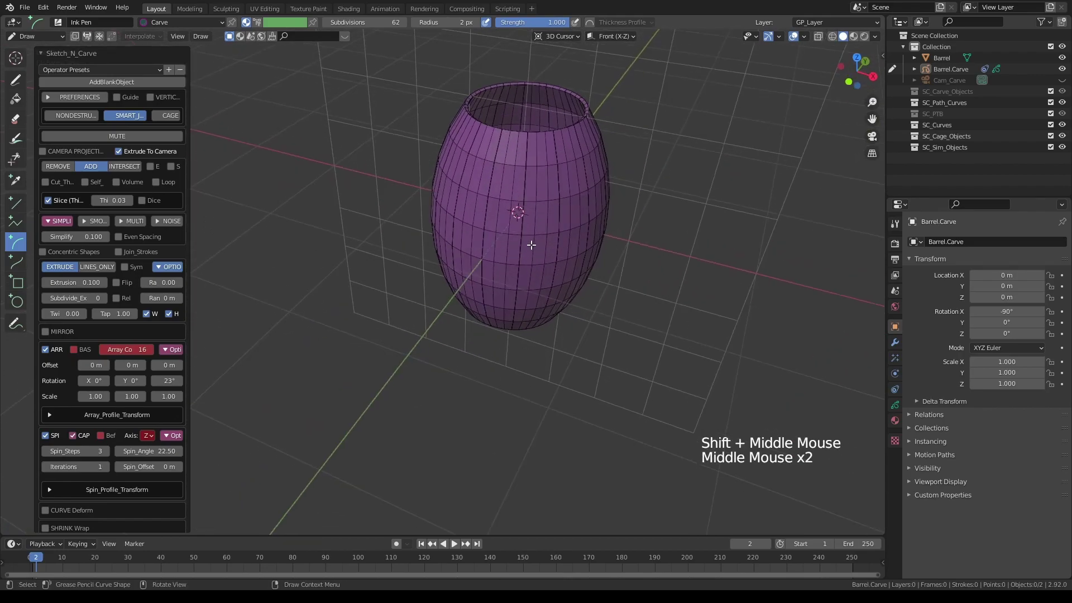
pyautogui.moveTo(494, 271); pyautogui.dragTo(531, 271, button='middle')
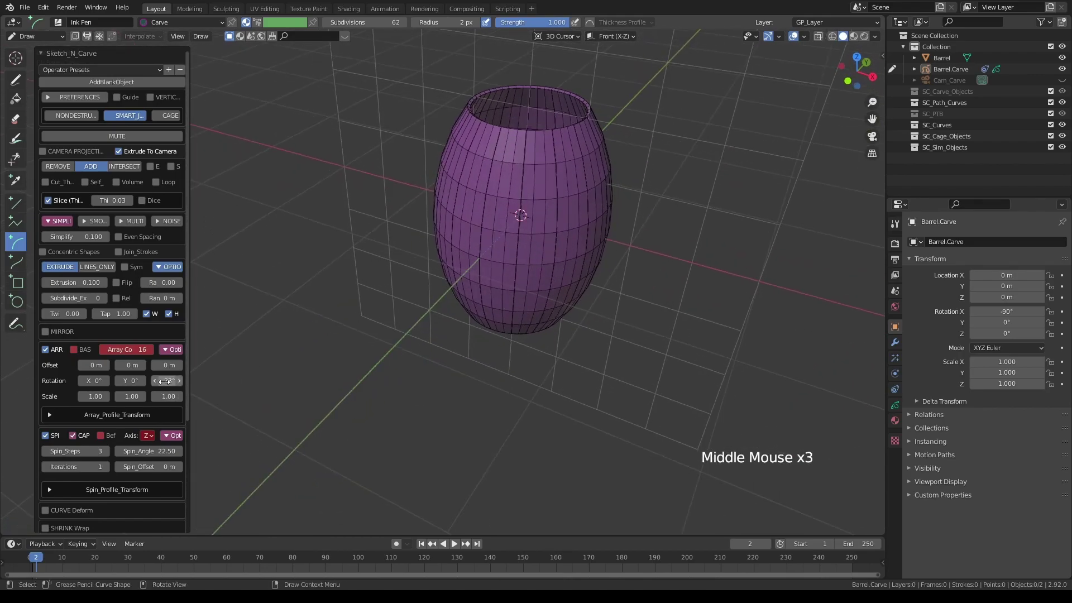
pyautogui.scroll(-1, 170, 381)
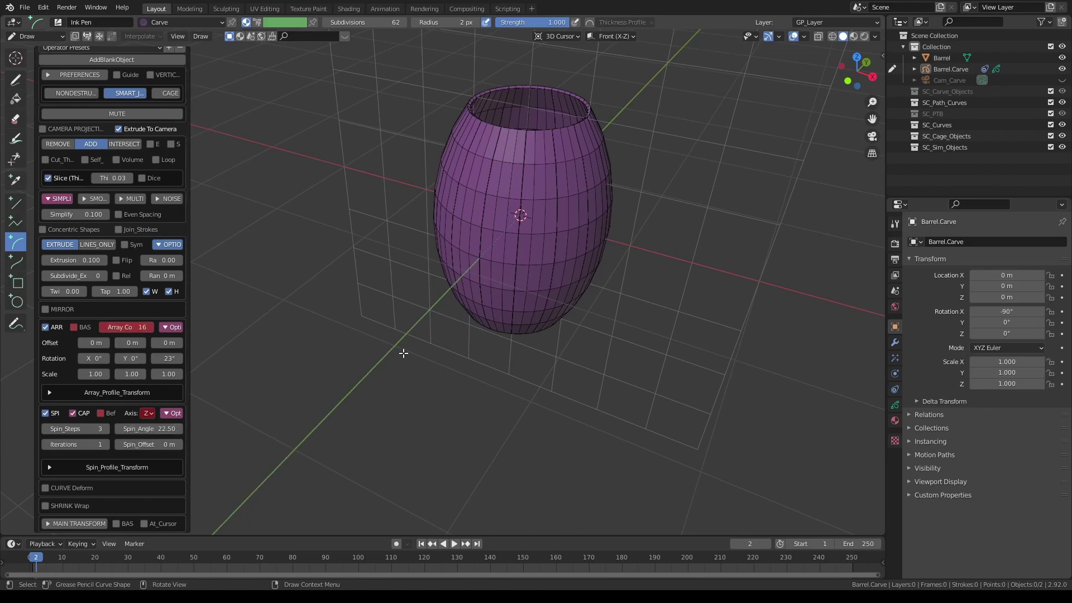
pyautogui.scroll(-1, 403, 353)
pyautogui.moveTo(405, 354); pyautogui.dragTo(436, 360, button='middle')
pyautogui.keyDown('shift'); pyautogui.moveTo(436, 360); pyautogui.dragTo(388, 196, button='middle'); pyautogui.keyUp('shift')
pyautogui.scroll(-1, 116, 463)
pyautogui.scroll(2, 512, 351)
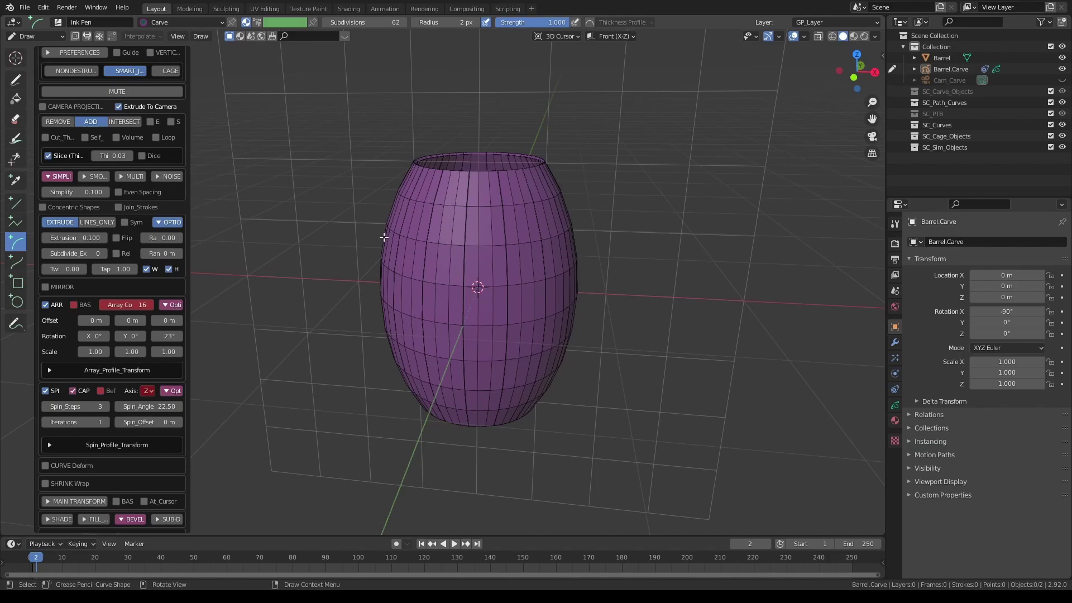
# Step: Start a new Sketch N Carve operation and restore the operator's default settings
pyautogui.press('k')
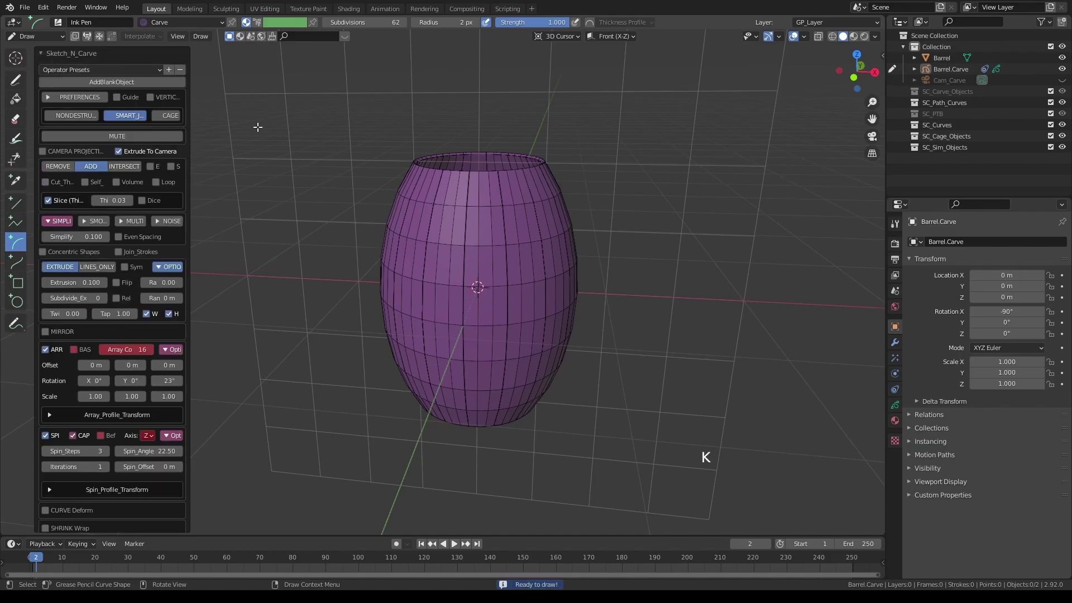
pyautogui.click(99, 69)
pyautogui.click(93, 83)
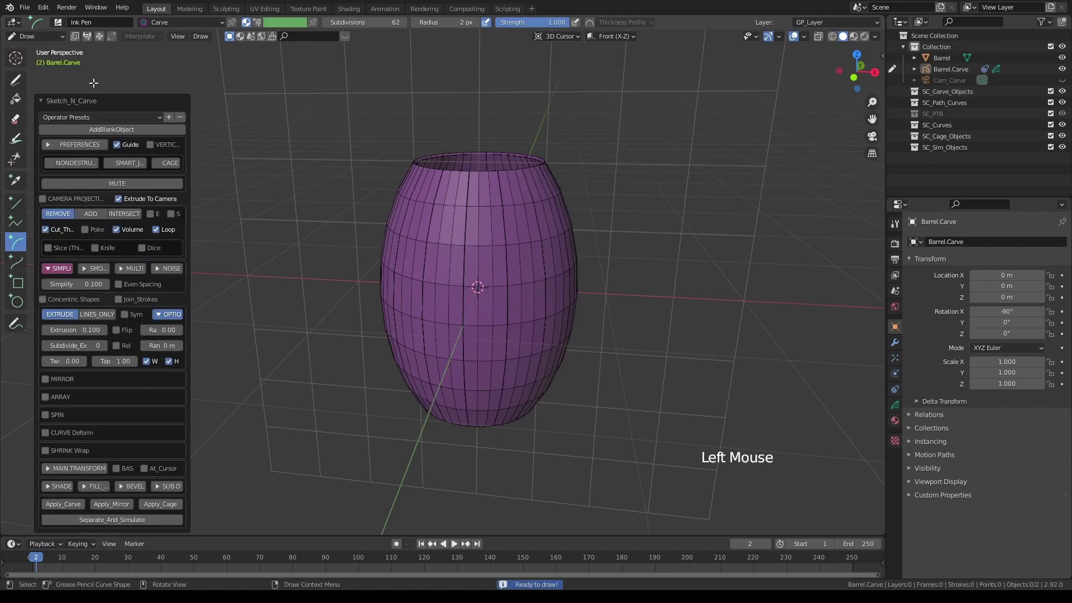
# Step: Sketch a small, thin slanted rectangle against the barrel's upper left outline in the orthographic front camera view
pyautogui.press('alt+KP_1')
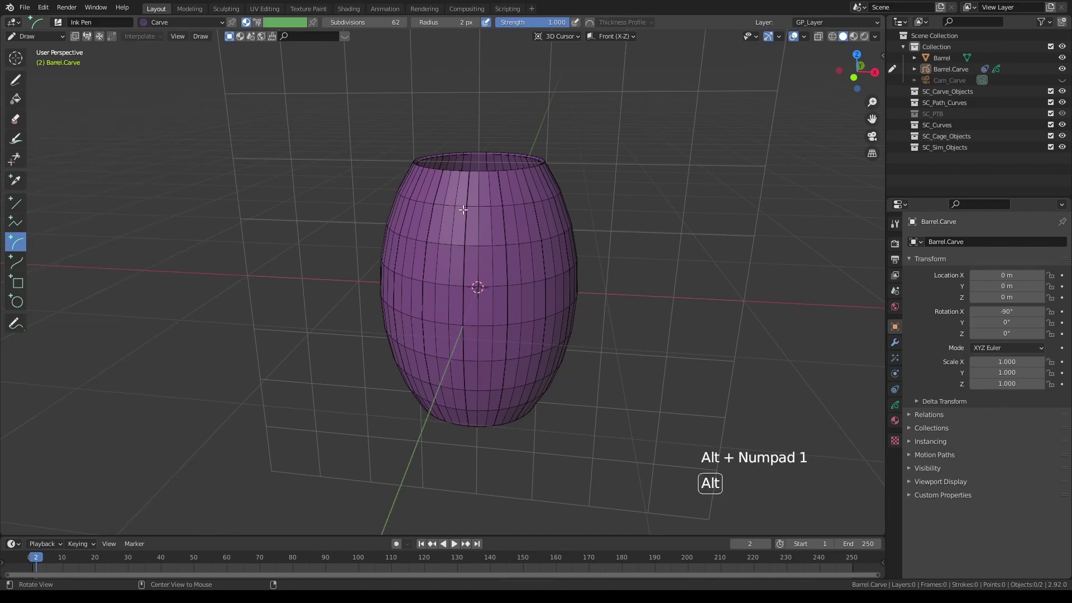
pyautogui.press('KP_0')
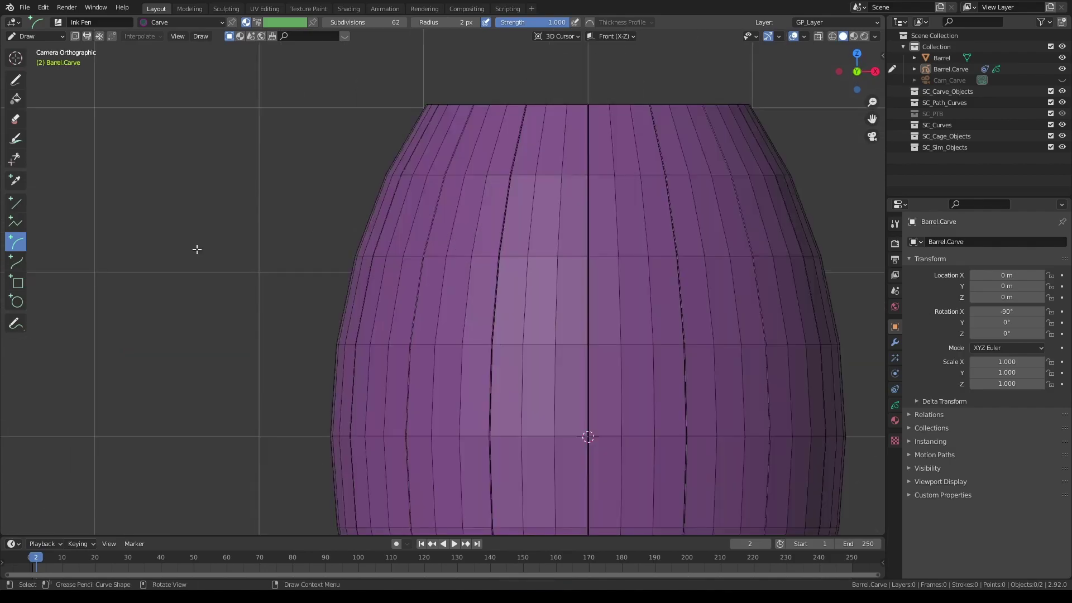
pyautogui.press('d')
pyautogui.scroll(2, 360, 191)
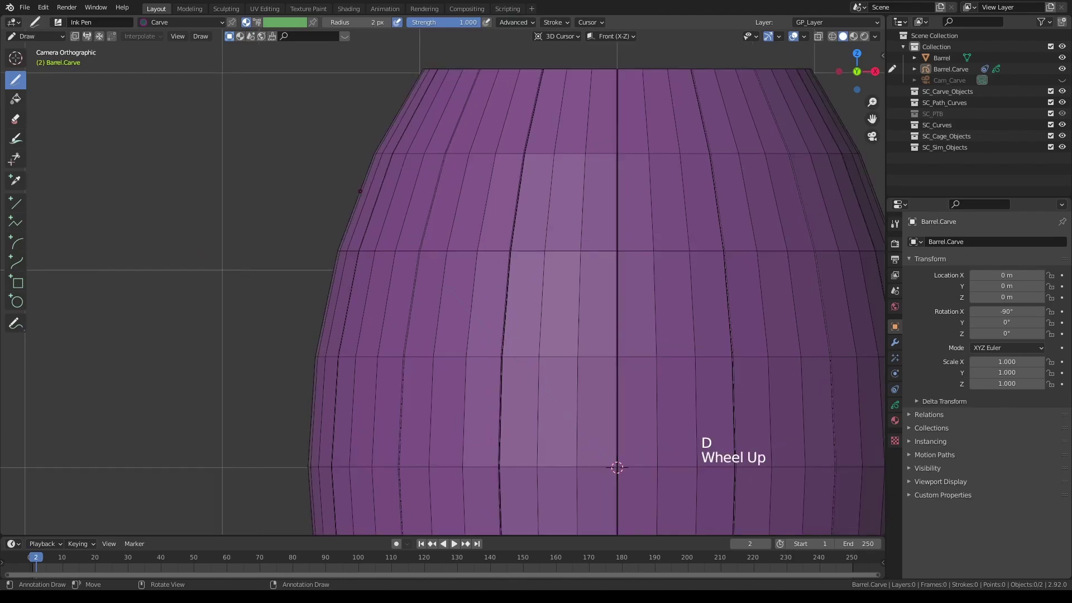
pyautogui.click(363, 174)
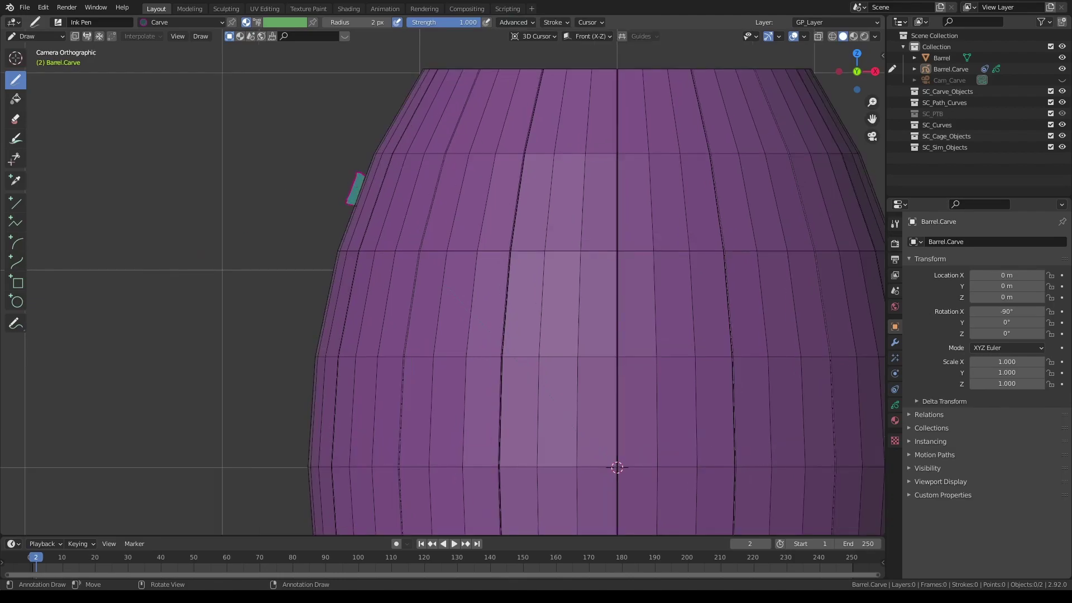
# Step: Turn the sketched hoop profile into a new solid using Sketch N Carve with Smart Join and Add
pyautogui.press('k')
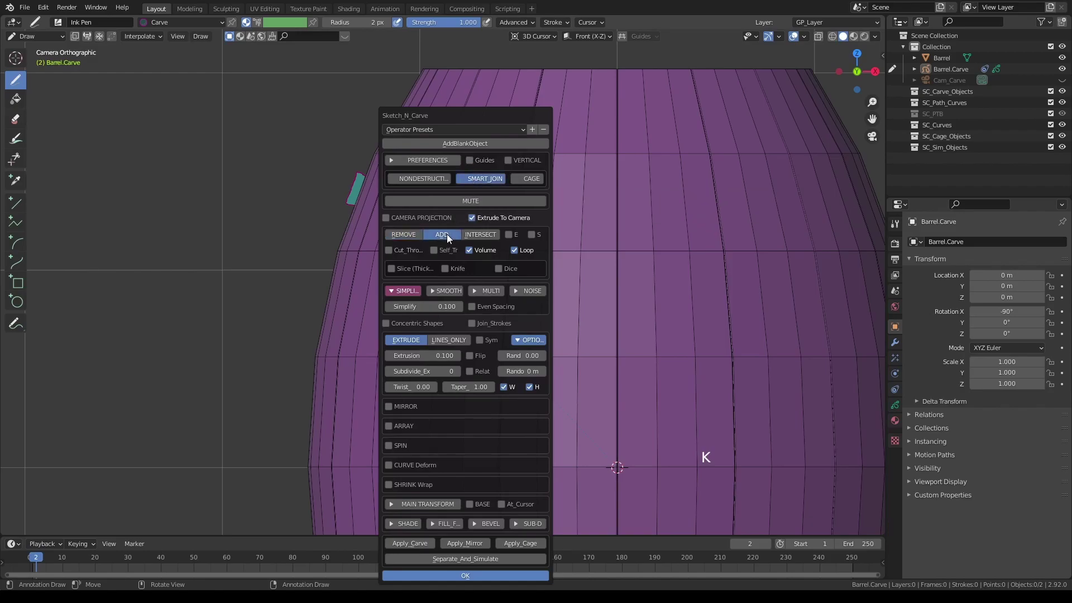
pyautogui.press('Return')
pyautogui.press('KP_0')
pyautogui.scroll(5, 428, 228)
pyautogui.moveTo(391, 229); pyautogui.dragTo(428, 270, button='middle')
pyautogui.scroll(3, 405, 273)
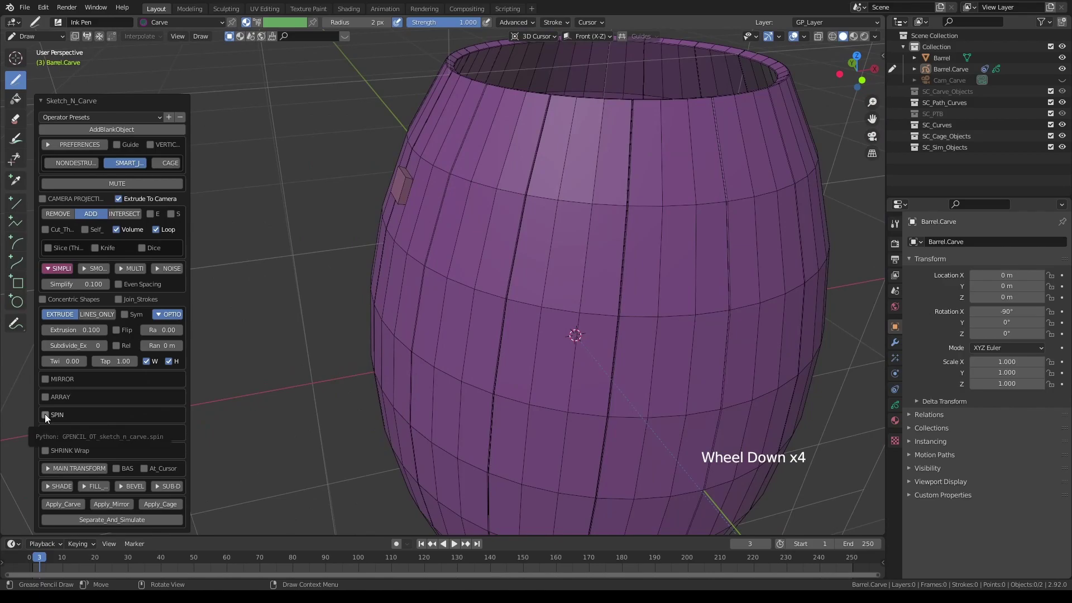
# Step: Enable Spin on the profile around the Z axis to form a hoop around the barrel
pyautogui.click(45, 415)
pyautogui.click(138, 414)
pyautogui.click(140, 451)
pyautogui.moveTo(140, 451); pyautogui.dragTo(148, 426, button='middle')
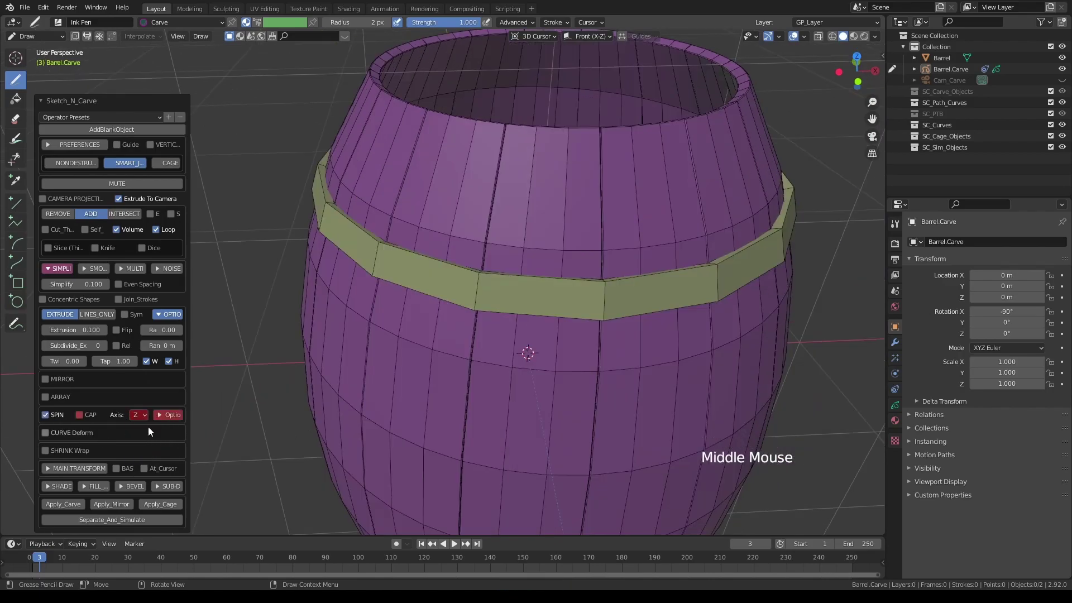
# Step: Set the hoop's spin steps to 46
pyautogui.click(156, 415)
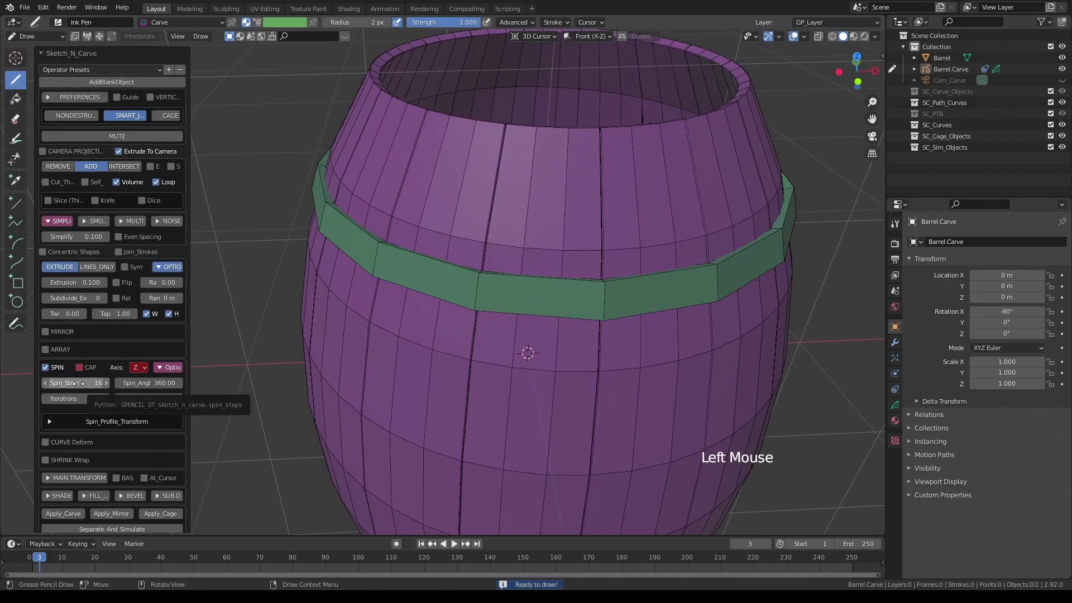
pyautogui.moveTo(389, 235); pyautogui.dragTo(425, 271, button='middle')
pyautogui.click(88, 383)
pyautogui.write('46')
pyautogui.press('Return')
pyautogui.scroll(-1, 420, 280)
pyautogui.scroll(-1, 420, 280)
pyautogui.scroll(-1, 423, 265)
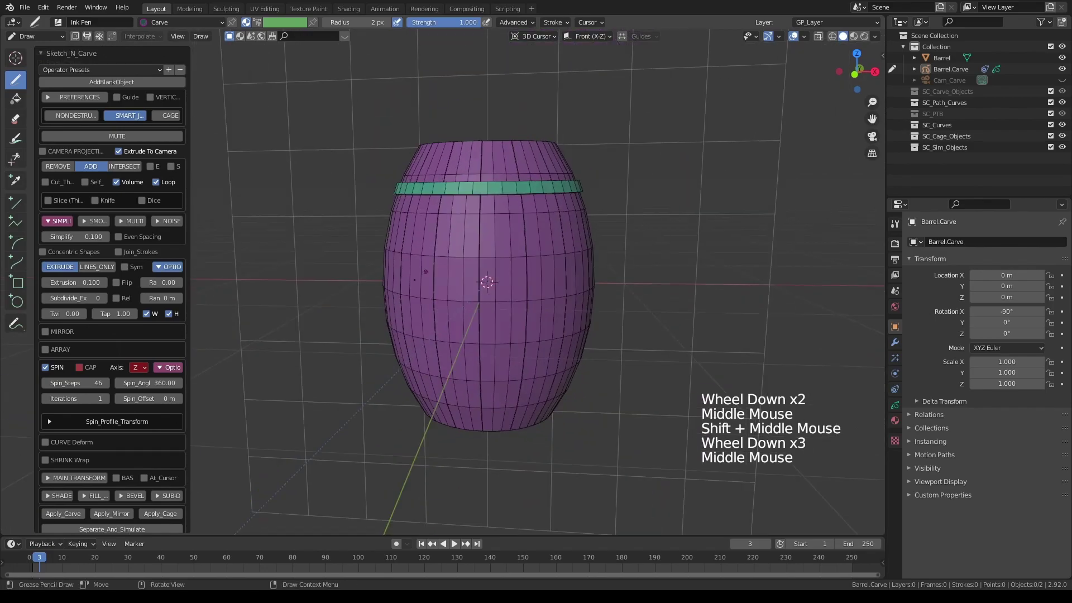
# Step: Enable Mirror on the hoop with X off and Z on to add a matching hoop near the barrel's base
pyautogui.click(45, 332)
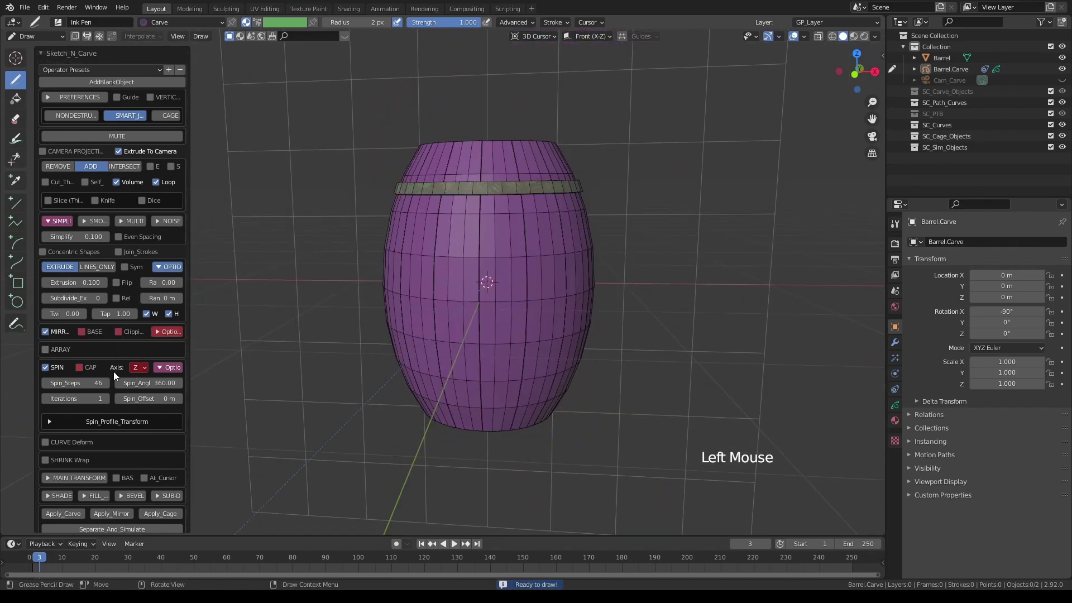
pyautogui.click(159, 332)
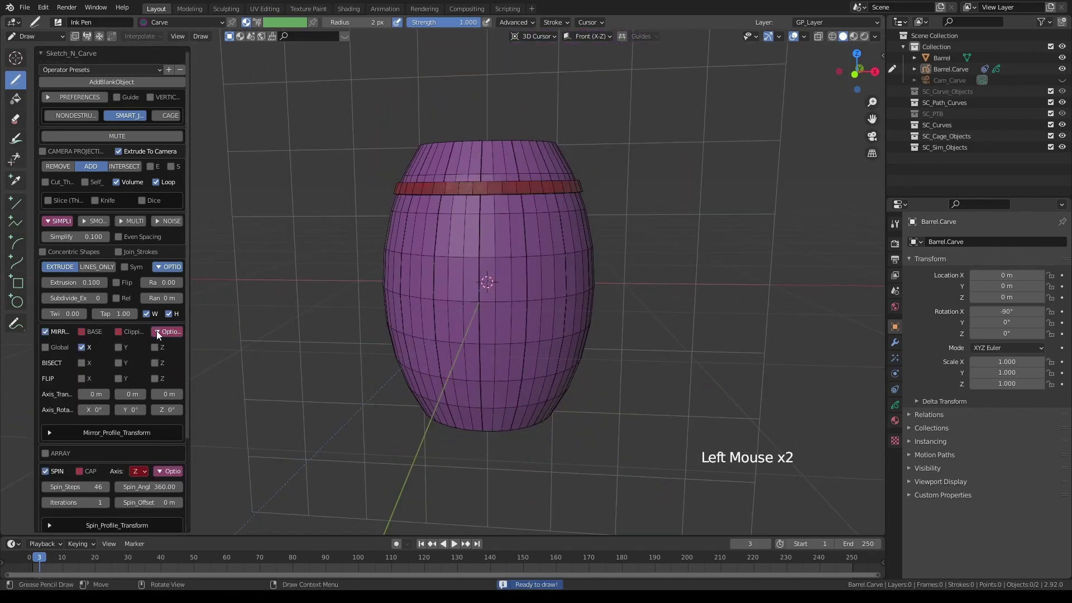
pyautogui.click(82, 348)
pyautogui.click(154, 347)
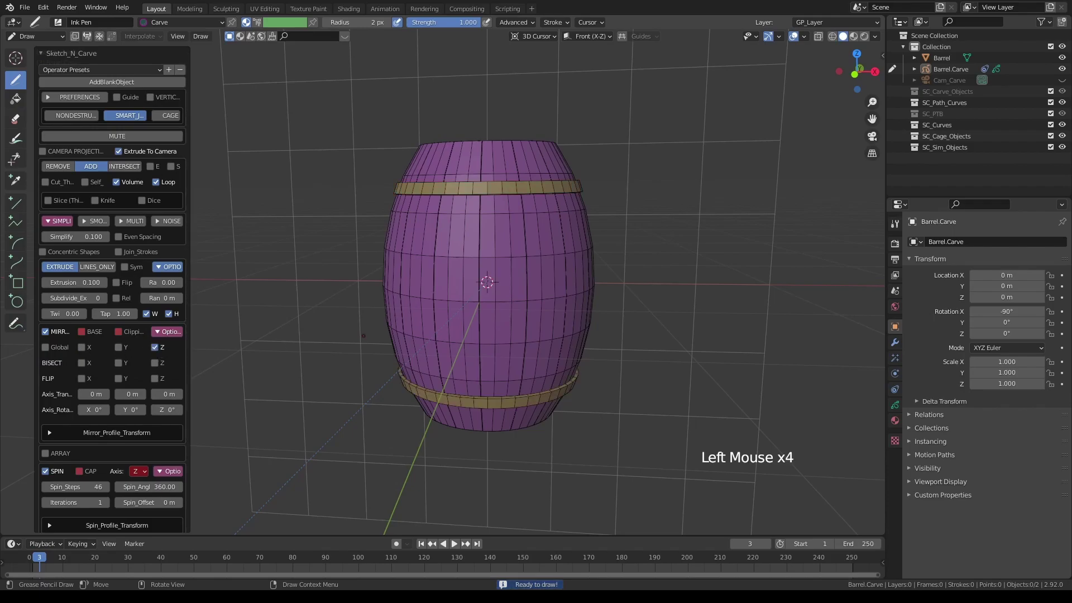
pyautogui.keyDown('shift'); pyautogui.moveTo(458, 234); pyautogui.dragTo(473, 212, button='middle'); pyautogui.keyUp('shift')
pyautogui.scroll(2, 473, 213)
pyautogui.moveTo(473, 212); pyautogui.dragTo(475, 261, button='middle')
pyautogui.scroll(1, 488, 262)
pyautogui.scroll(1, 489, 250)
pyautogui.scroll(-4, 489, 249)
pyautogui.scroll(2, 483, 256)
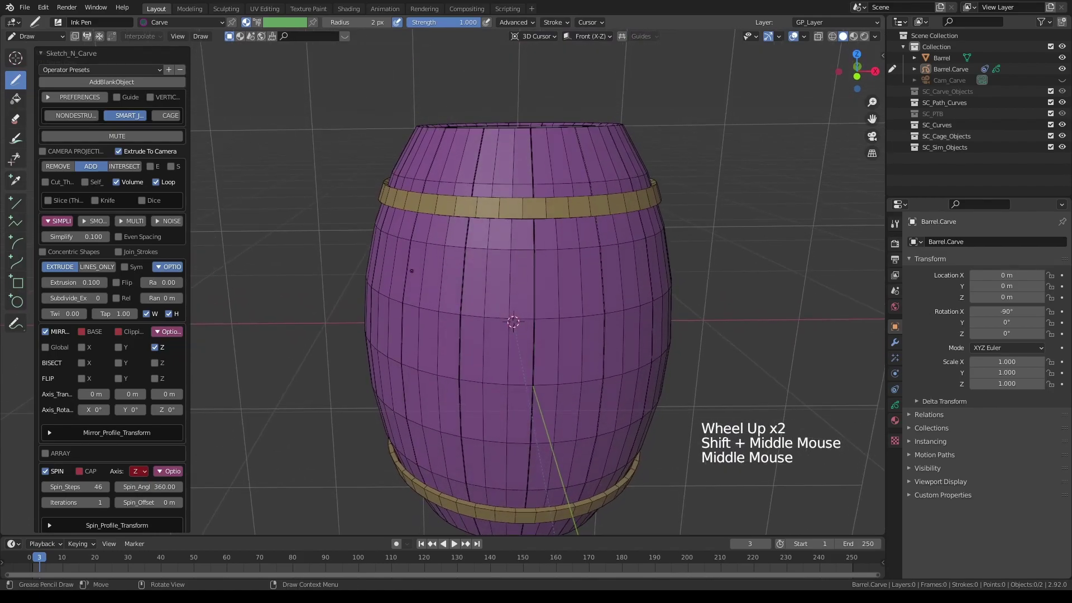
# Step: Start a new carve operation from the default settings, turn off Guide, and choose Smart Join and Add
pyautogui.press('k')
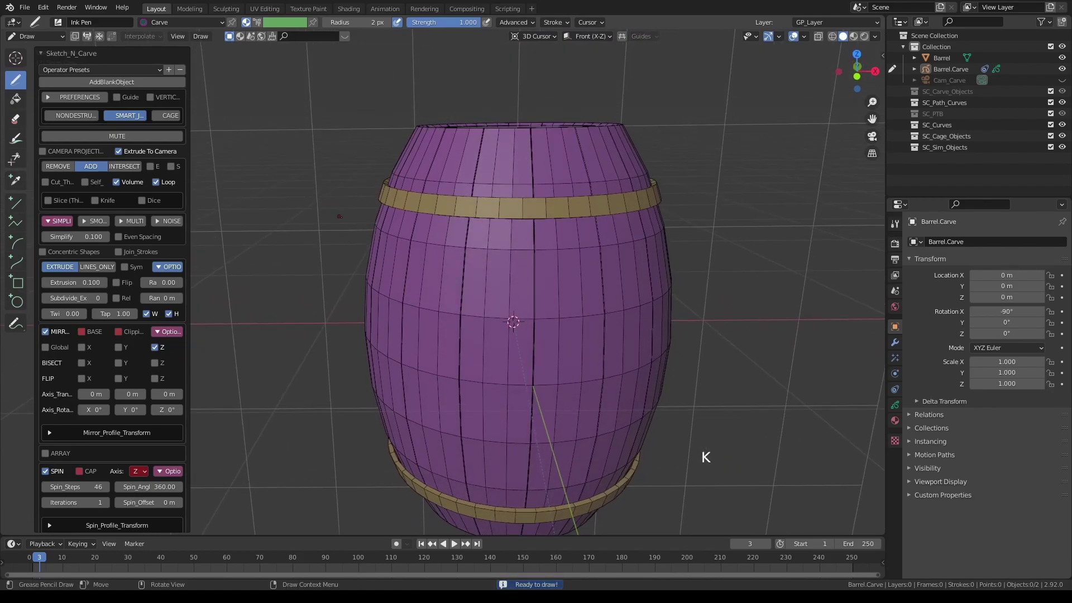
pyautogui.scroll(2, 400, 184)
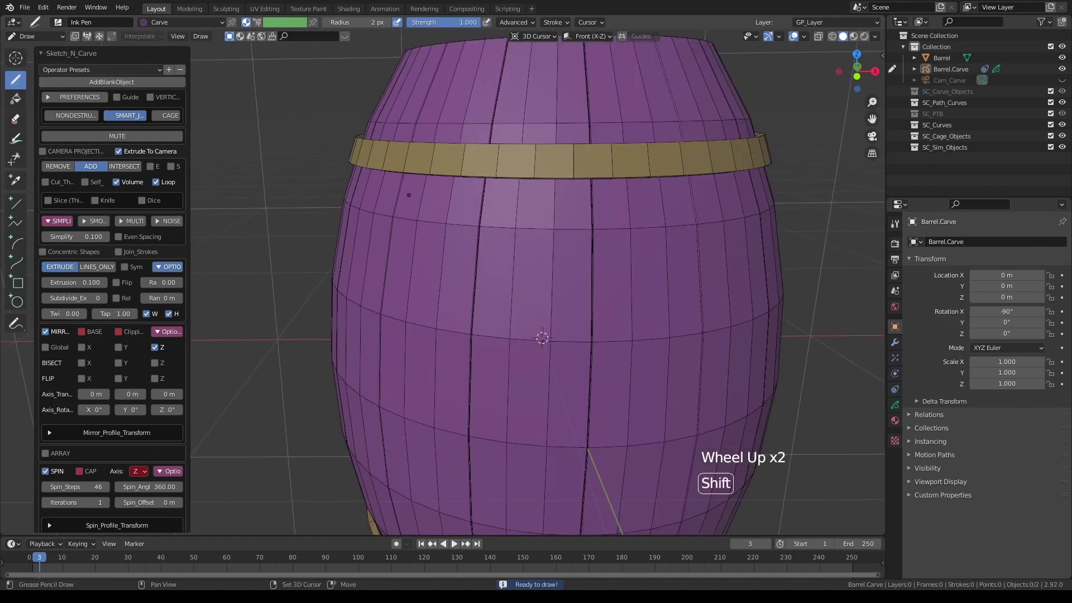
pyautogui.keyDown('shift'); pyautogui.moveTo(400, 184); pyautogui.dragTo(402, 196, button='middle'); pyautogui.keyUp('shift')
pyautogui.click(101, 69)
pyautogui.click(101, 80)
pyautogui.scroll(2, 516, 187)
pyautogui.keyDown('shift'); pyautogui.moveTo(516, 188); pyautogui.dragTo(518, 257, button='middle'); pyautogui.keyUp('shift')
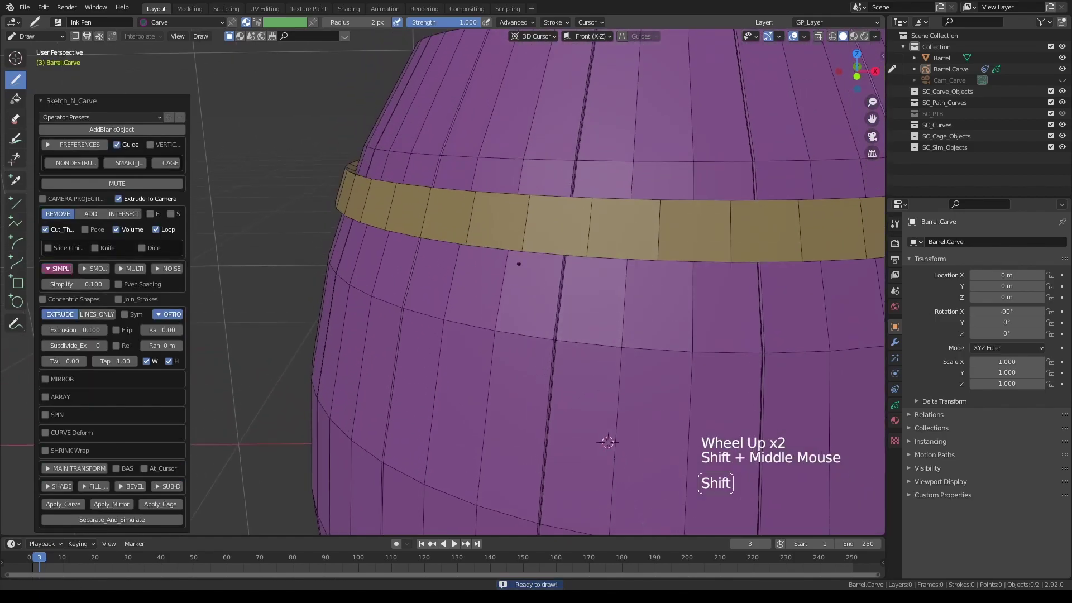
pyautogui.click(117, 145)
pyautogui.click(124, 163)
pyautogui.click(91, 214)
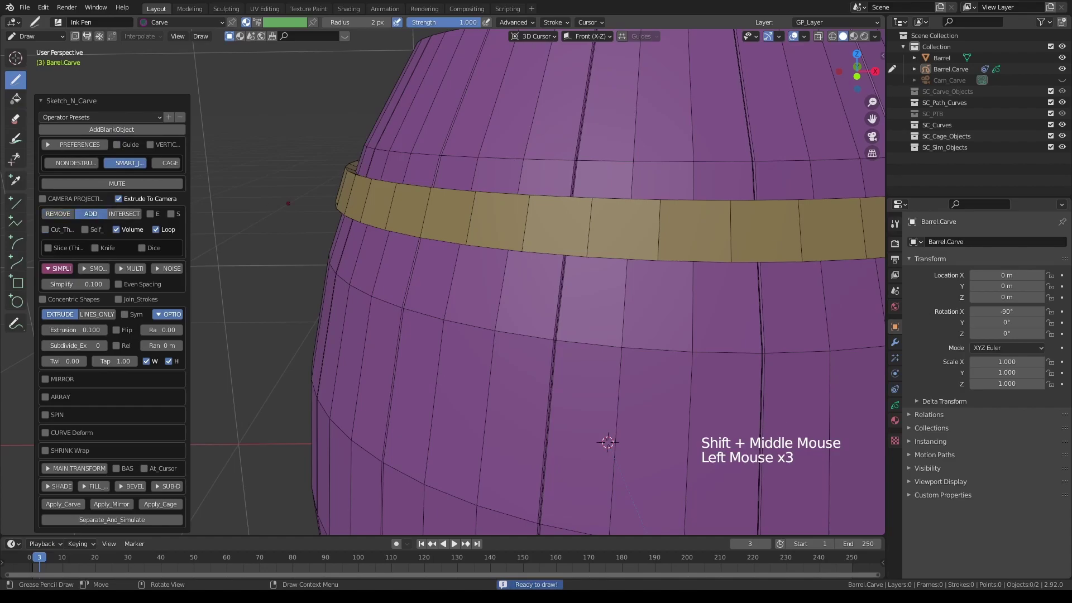
# Step: Align the carve camera to the front view and turn on X-ray to show the barrel's wall thickness
pyautogui.moveTo(559, 290); pyautogui.dragTo(567, 251, button='middle')
pyautogui.keyDown('shift'); pyautogui.moveTo(567, 251); pyautogui.dragTo(575, 237, button='middle'); pyautogui.keyUp('shift')
pyautogui.press('KP_0')
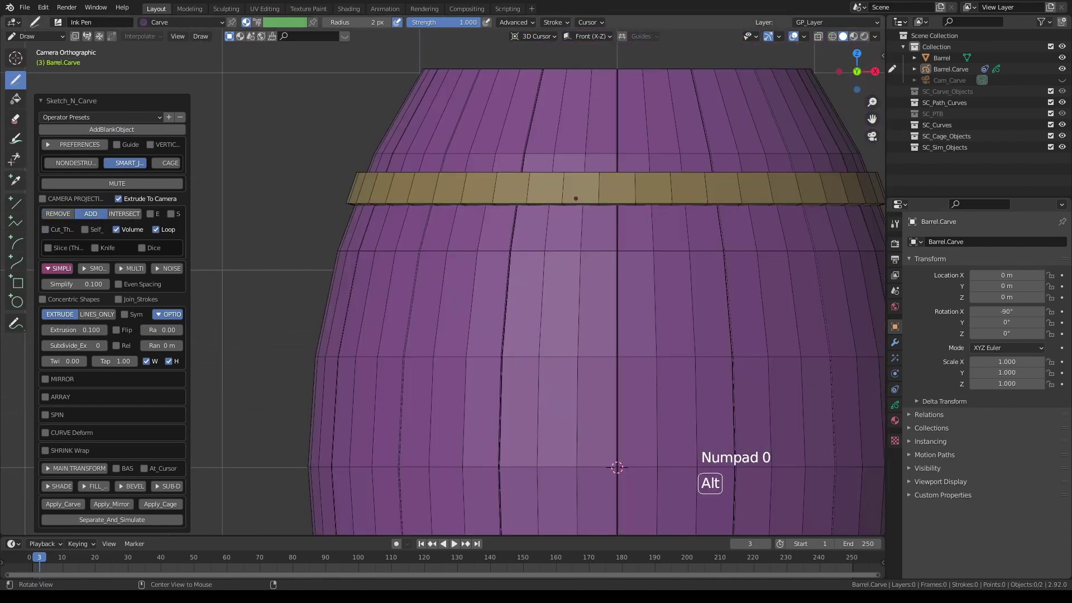
pyautogui.press('alt+KP_1')
pyautogui.scroll(-4, 559, 215)
pyautogui.keyDown('shift'); pyautogui.moveTo(560, 215); pyautogui.dragTo(612, 320, button='middle'); pyautogui.keyUp('shift')
pyautogui.click(819, 36)
pyautogui.scroll(6, 433, 179)
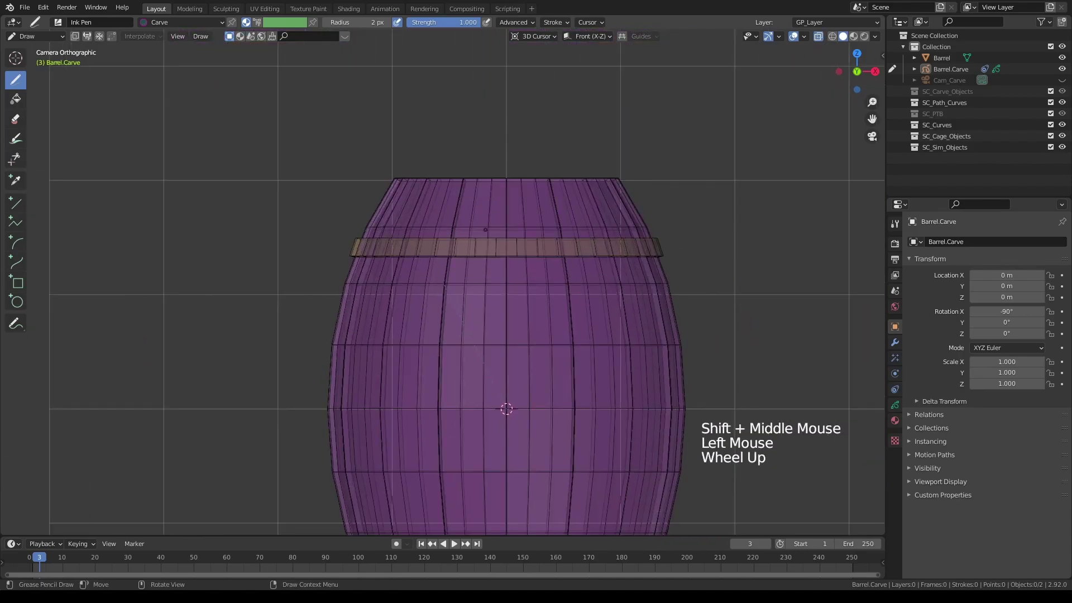
# Step: Draw a lid profile just inside the barrel's upper rim and carve it with Smart Join and Add
pyautogui.keyDown('shift'); pyautogui.moveTo(434, 179); pyautogui.dragTo(488, 323, button='middle'); pyautogui.keyUp('shift')
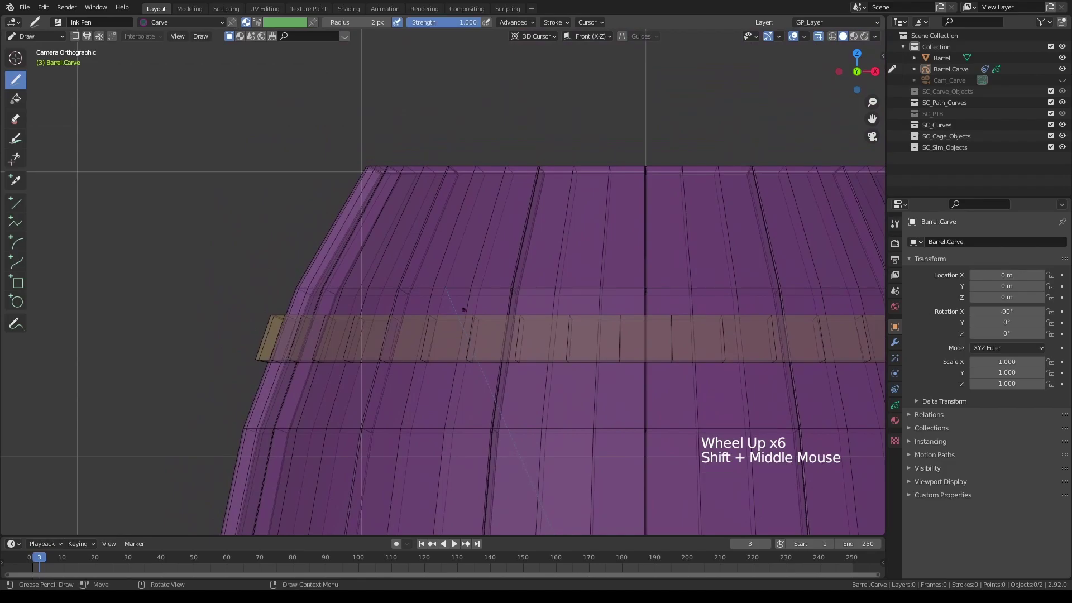
pyautogui.scroll(2, 364, 168)
pyautogui.keyDown('shift'); pyautogui.moveTo(364, 167); pyautogui.dragTo(364, 175, button='middle'); pyautogui.keyUp('shift')
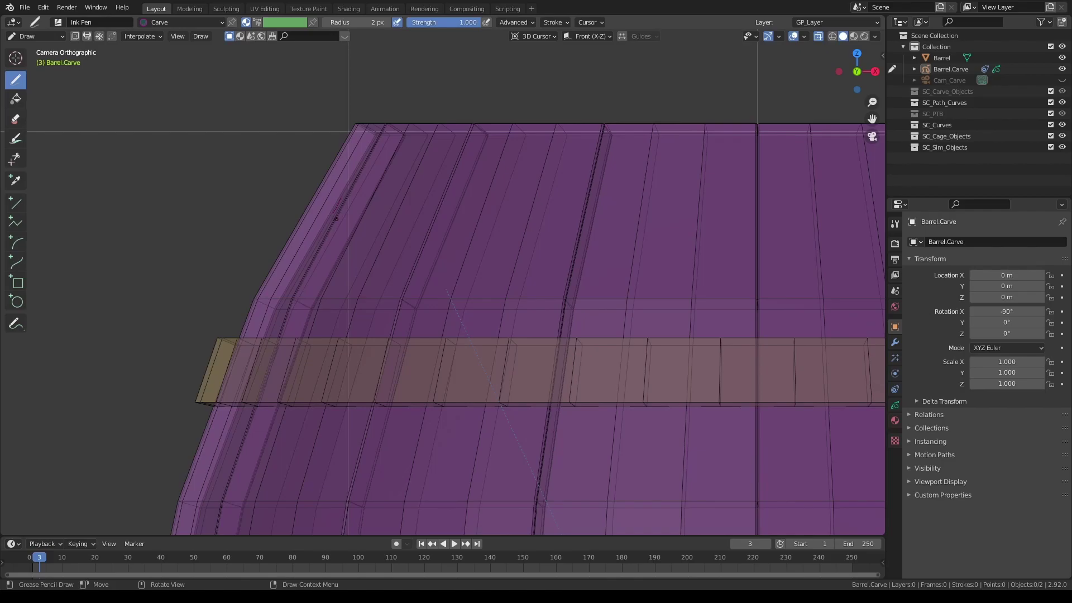
pyautogui.scroll(-4, 387, 213)
pyautogui.keyDown('shift'); pyautogui.moveTo(558, 229); pyautogui.dragTo(469, 204, button='middle'); pyautogui.keyUp('shift')
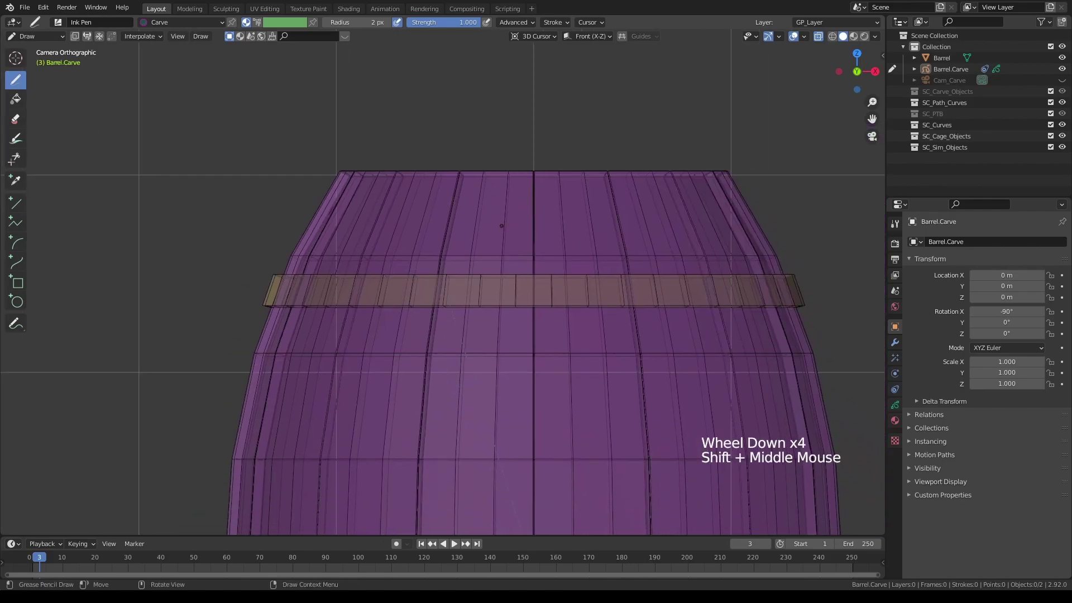
pyautogui.press('k')
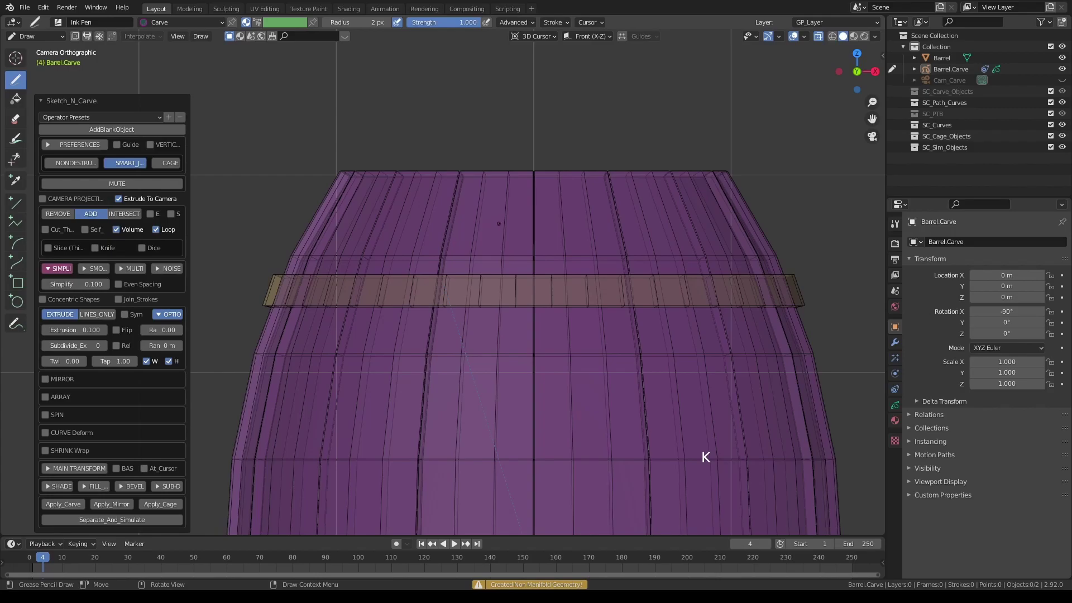
# Step: Turn off X-ray and enable Spin around the Z axis to turn the profile into a round lid
pyautogui.press('KP_0')
pyautogui.scroll(3, 499, 224)
pyautogui.moveTo(499, 225); pyautogui.dragTo(781, 62, button='middle')
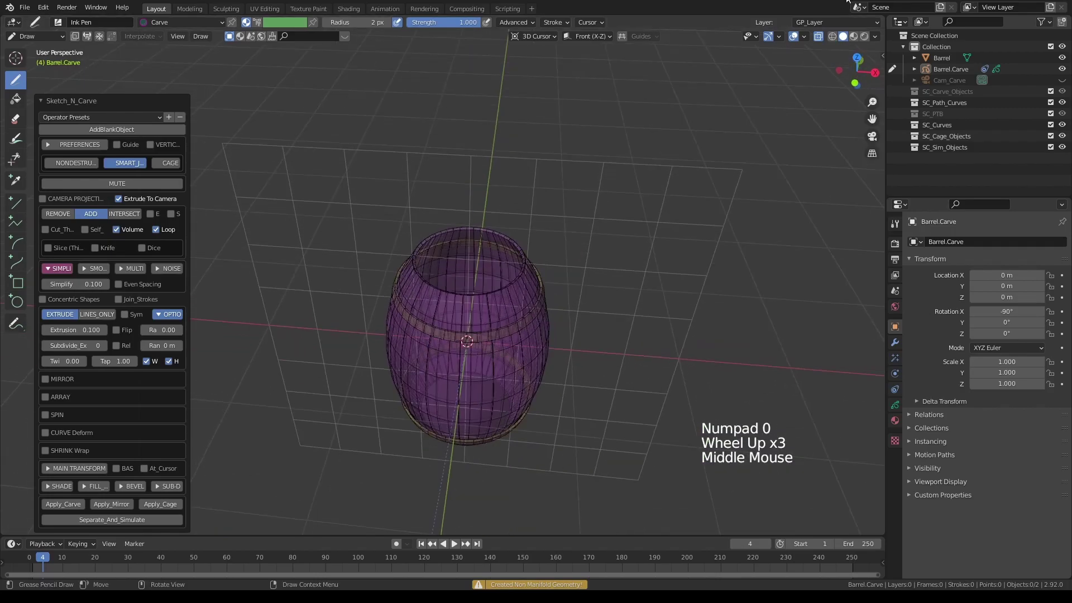
pyautogui.click(787, 59)
pyautogui.scroll(3, 787, 59)
pyautogui.moveTo(391, 251); pyautogui.dragTo(358, 261, button='middle')
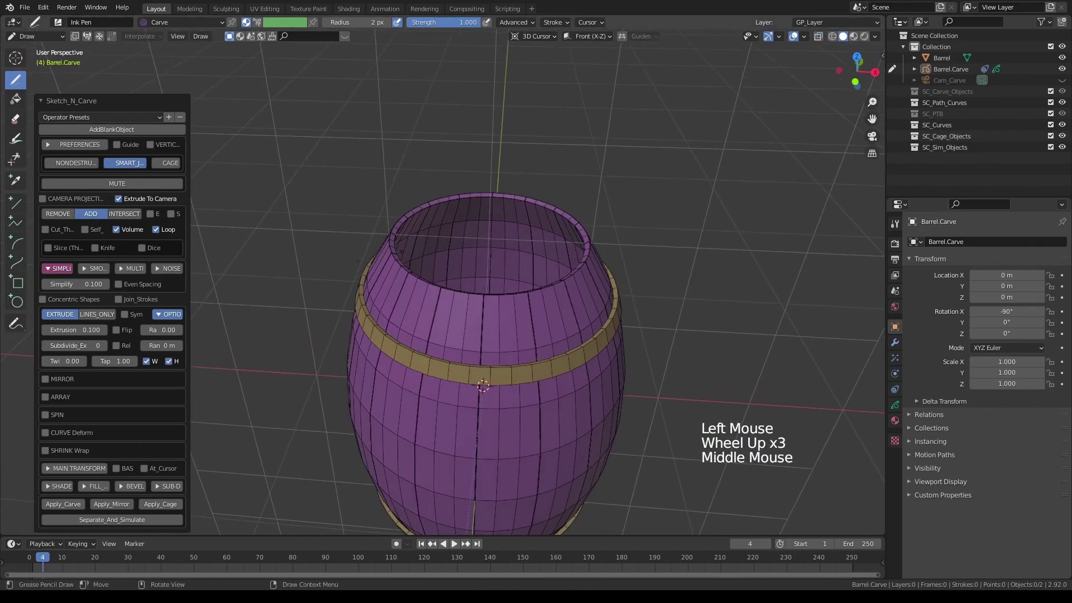
pyautogui.click(46, 414)
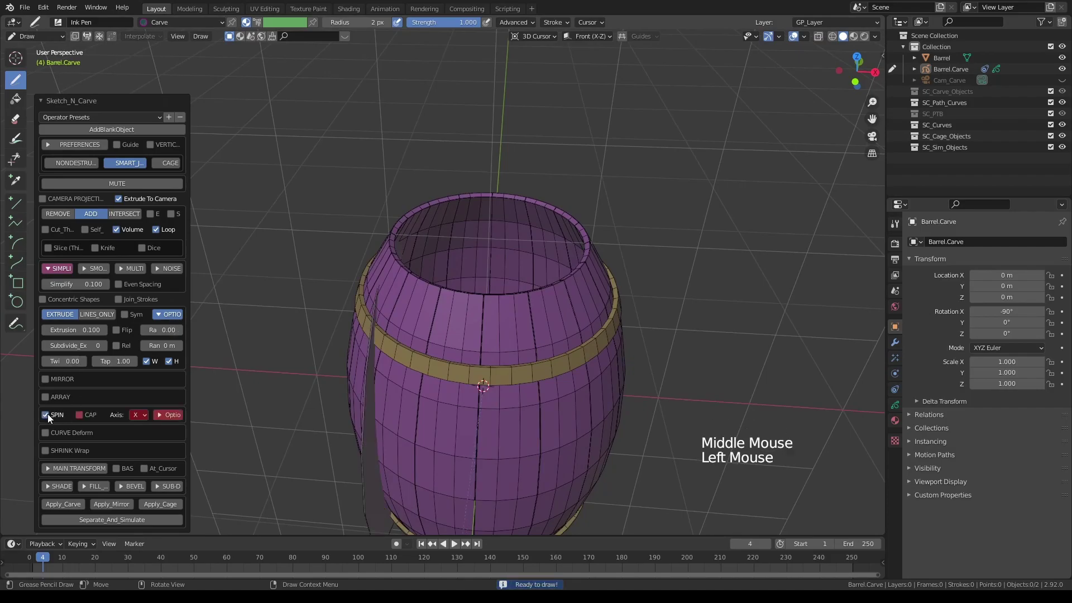
pyautogui.click(142, 414)
pyautogui.click(142, 453)
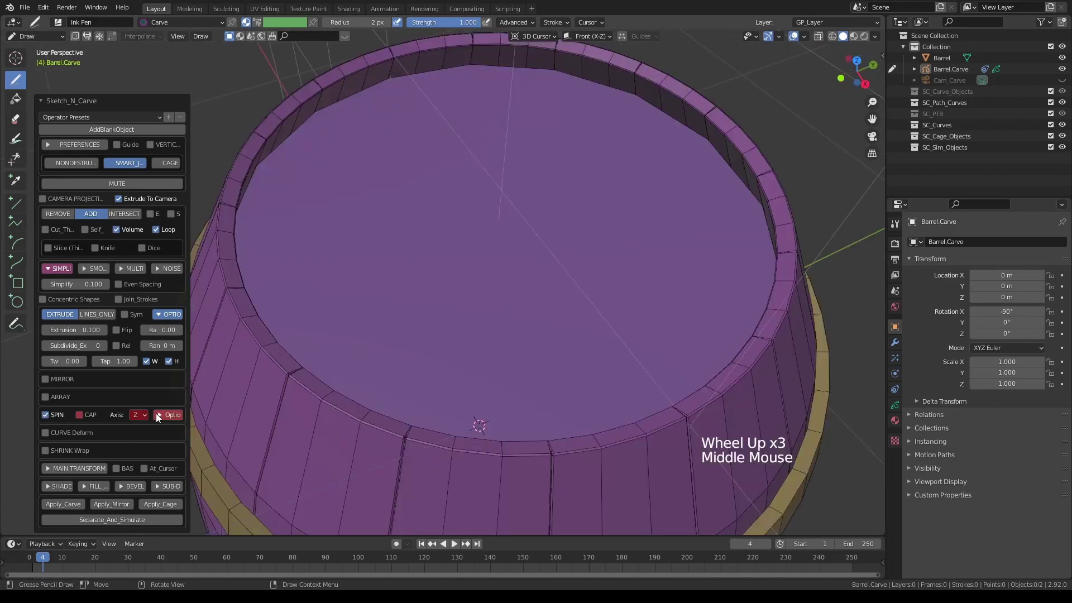
# Step: Set the lid's spin steps to 46
pyautogui.click(159, 414)
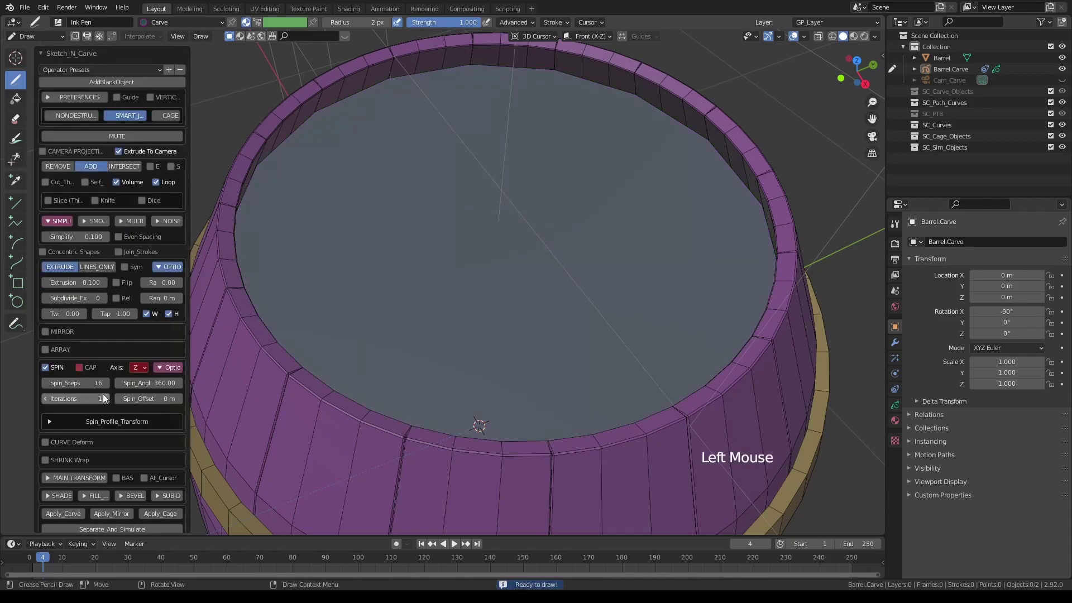
pyautogui.doubleClick(88, 384)
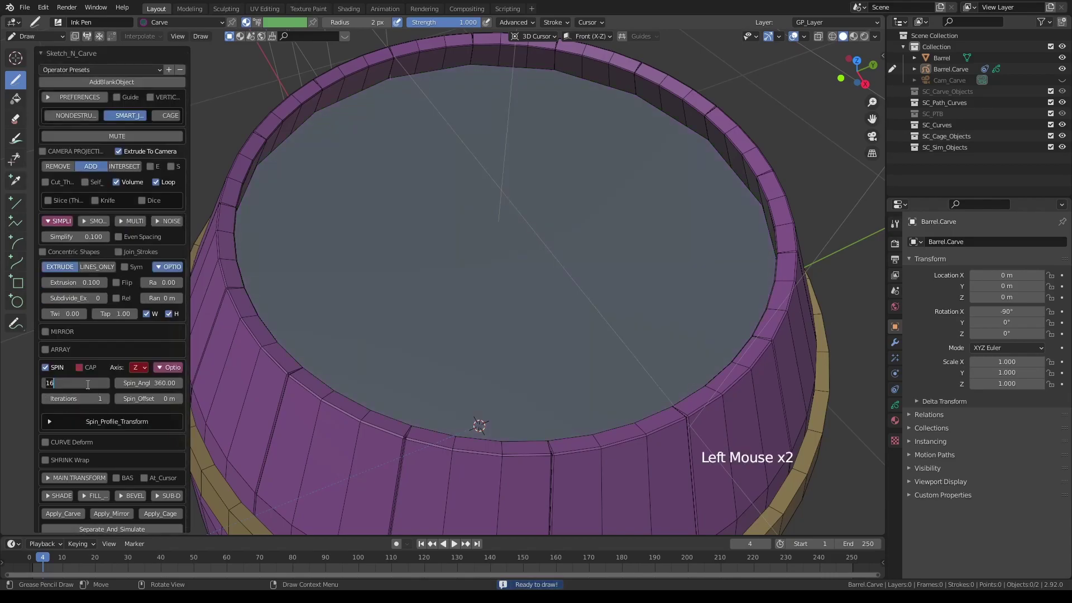
pyautogui.write('48')
pyautogui.press('Return')
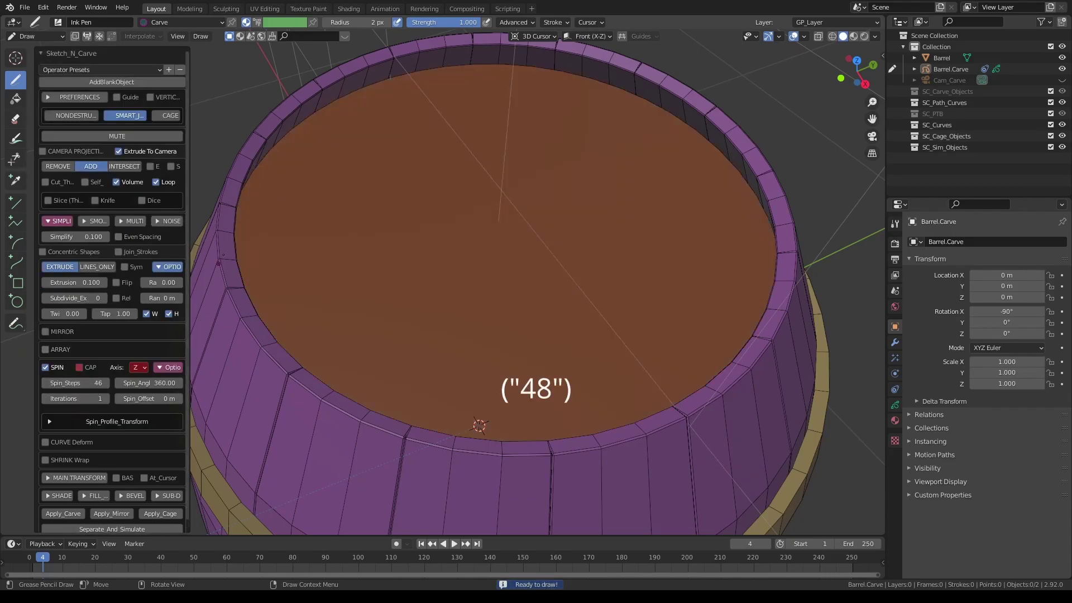
# Step: Enable Mirror on the lid with X off and Z on to close the barrel's bottom as well
pyautogui.scroll(-1, 474, 408)
pyautogui.keyDown('shift'); pyautogui.moveTo(355, 252); pyautogui.dragTo(386, 218, button='middle'); pyautogui.keyUp('shift')
pyautogui.moveTo(385, 218); pyautogui.dragTo(439, 240, button='middle')
pyautogui.scroll(-4, 417, 261)
pyautogui.moveTo(439, 240); pyautogui.dragTo(470, 205, button='middle')
pyautogui.click(45, 334)
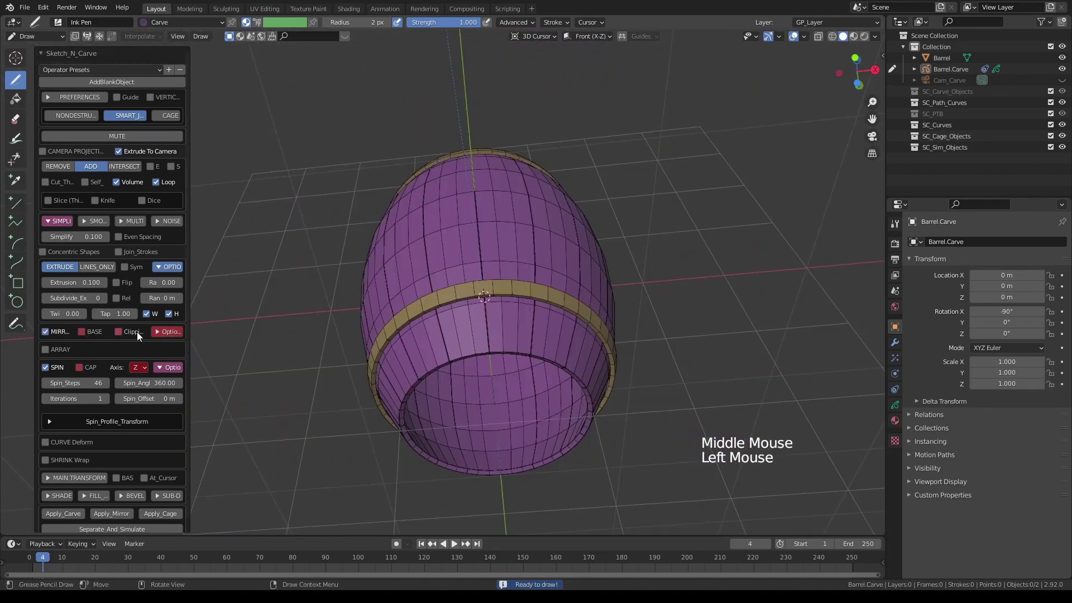
pyautogui.click(166, 331)
pyautogui.click(83, 347)
pyautogui.click(156, 347)
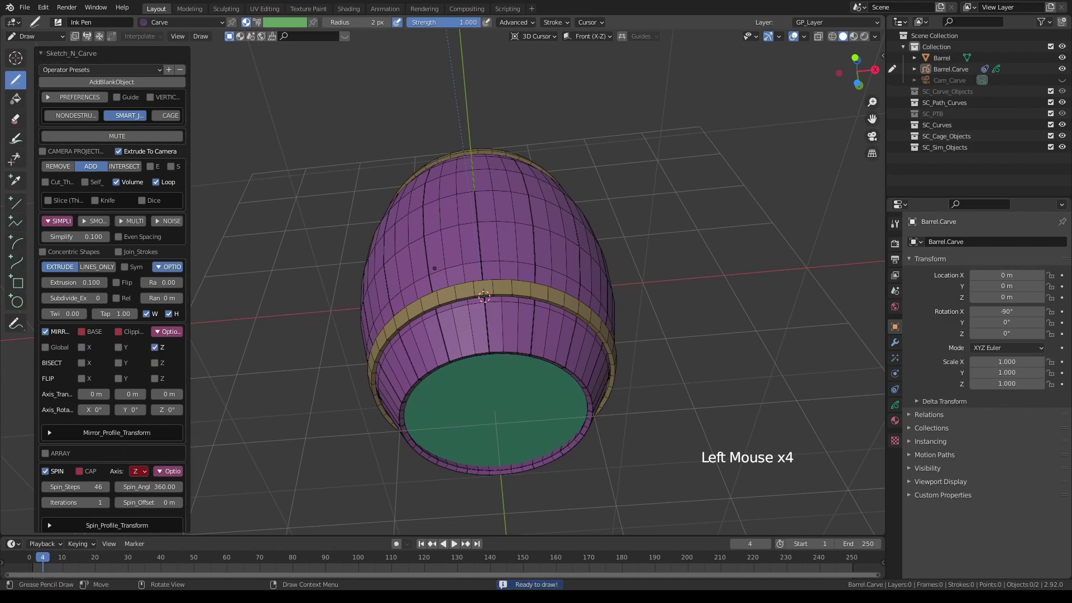
pyautogui.moveTo(435, 272); pyautogui.dragTo(424, 370, button='middle')
pyautogui.press('k')
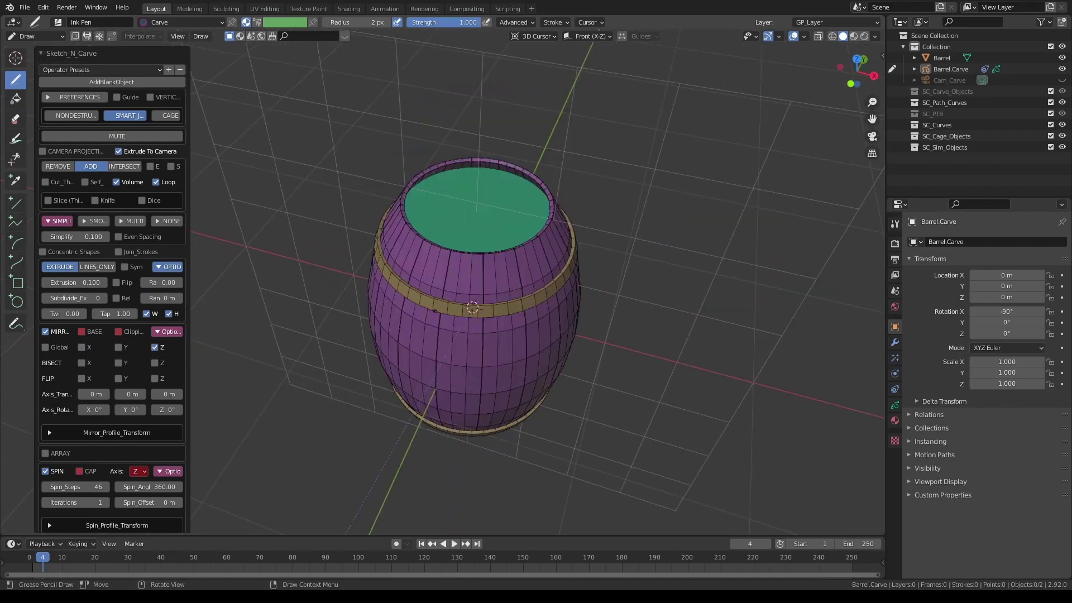
pyautogui.moveTo(492, 189); pyautogui.dragTo(482, 227, button='middle')
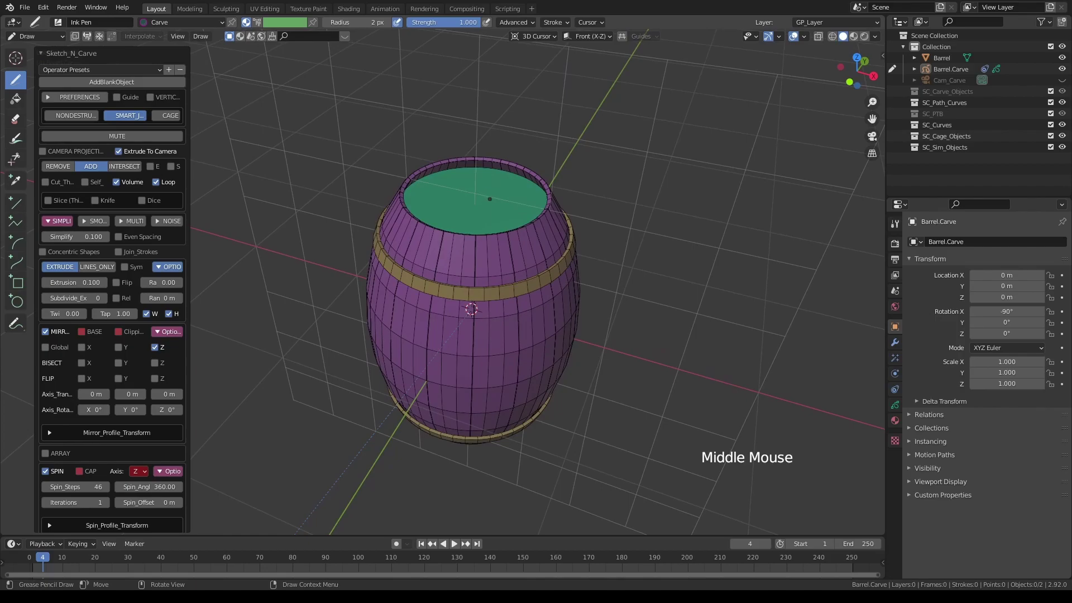
# Step: Return to Object Mode and separate the top lid from the barrel using the 3D cursor placed on it
pyautogui.hotkey('alt', 'v')
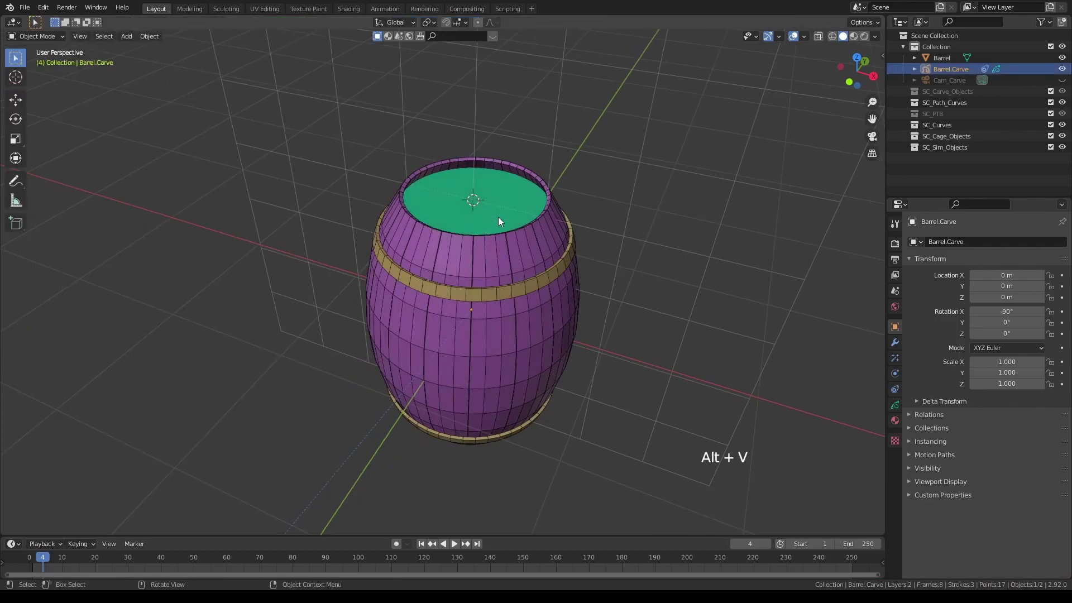
pyautogui.click(493, 212)
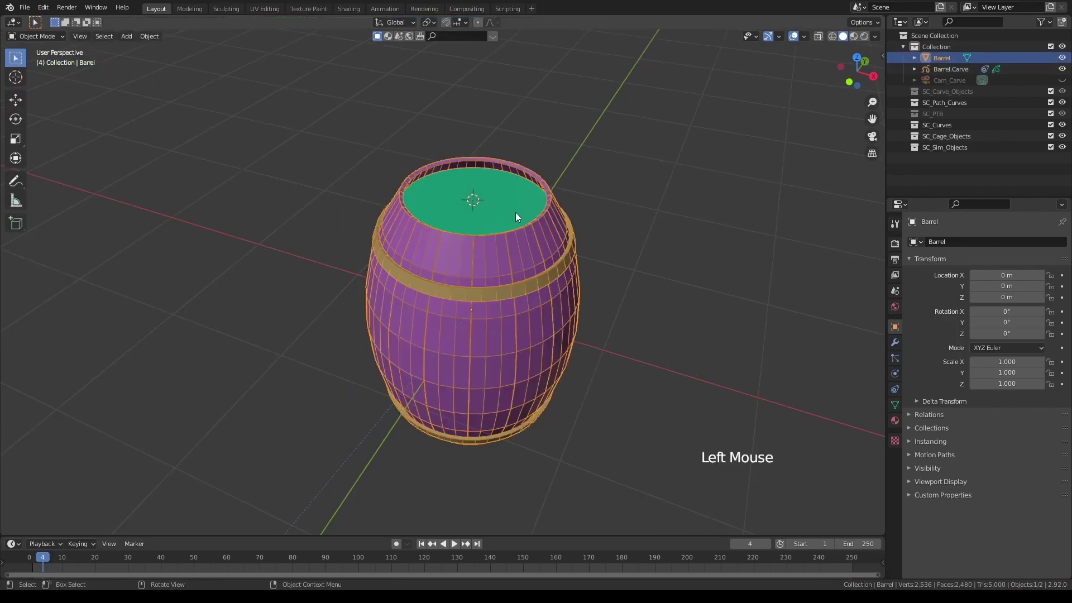
pyautogui.press('shift')
pyautogui.keyDown('shift'); pyautogui.rightClick(473, 203); pyautogui.keyUp('shift')
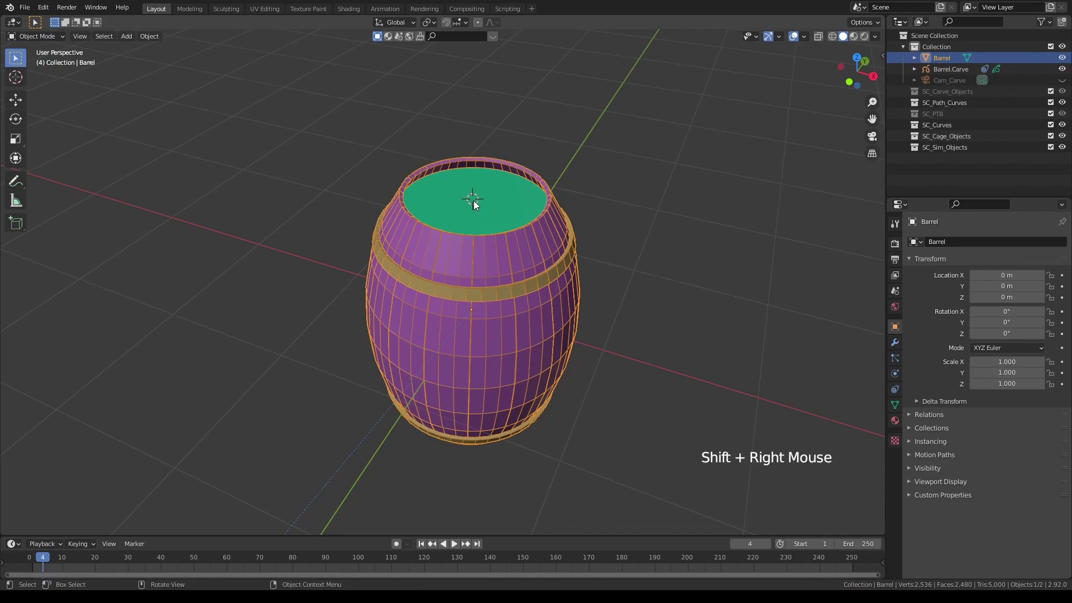
pyautogui.hotkey('ctrl', 'shift')
pyautogui.keyDown('ctrl'); pyautogui.keyDown('shift'); pyautogui.rightClick(475, 204); pyautogui.keyUp('shift'); pyautogui.keyUp('ctrl')
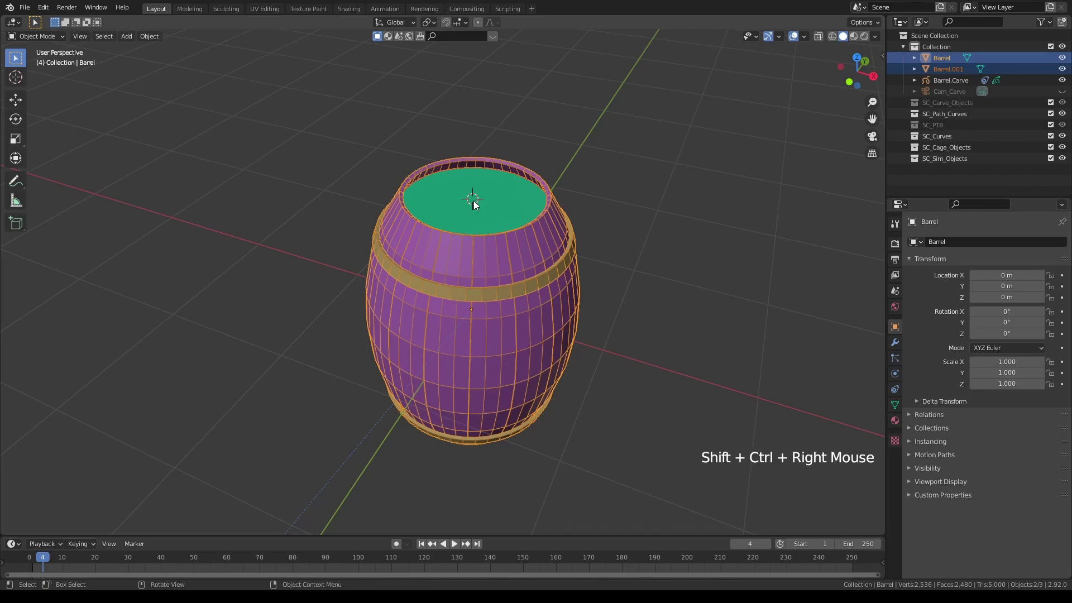
# Step: Place the 3D cursor on the bottom lid and separate that lid from the barrel
pyautogui.moveTo(475, 215); pyautogui.dragTo(484, 358, button='middle')
pyautogui.press('shift')
pyautogui.keyDown('shift'); pyautogui.rightClick(482, 357); pyautogui.keyUp('shift')
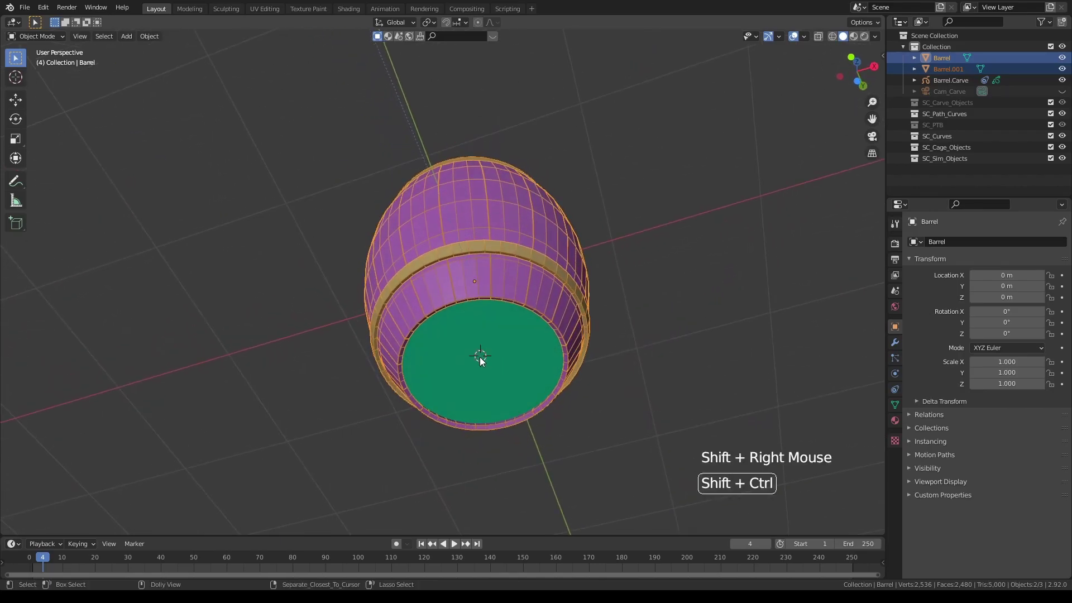
pyautogui.keyDown('ctrl'); pyautogui.keyDown('shift'); pyautogui.rightClick(480, 356); pyautogui.keyUp('shift'); pyautogui.keyUp('ctrl')
pyautogui.moveTo(500, 314); pyautogui.dragTo(510, 402, button='middle')
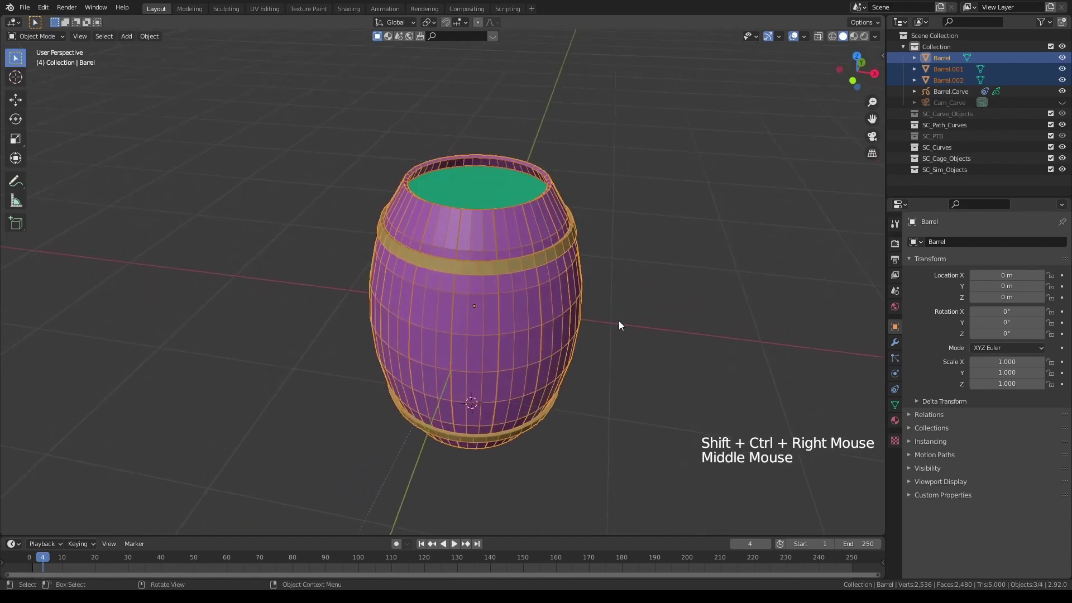
# Step: Hide the barrel body and the bottom lid, and select only the top lid
pyautogui.click(1063, 58)
pyautogui.moveTo(621, 205); pyautogui.dragTo(601, 156, button='middle')
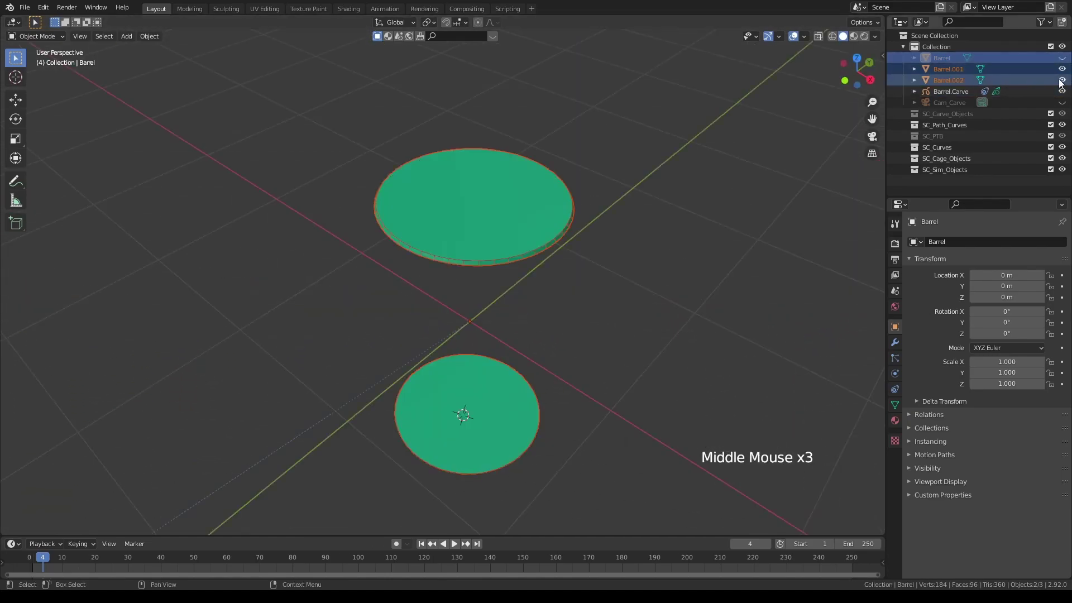
pyautogui.click(1061, 80)
pyautogui.moveTo(625, 175); pyautogui.dragTo(618, 185, button='middle')
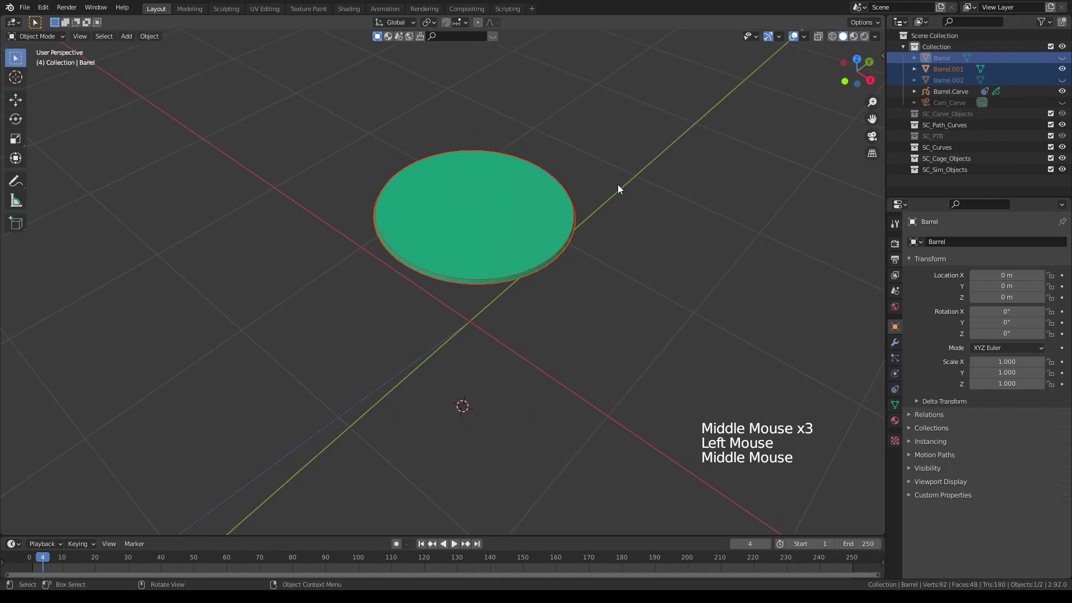
pyautogui.click(559, 217)
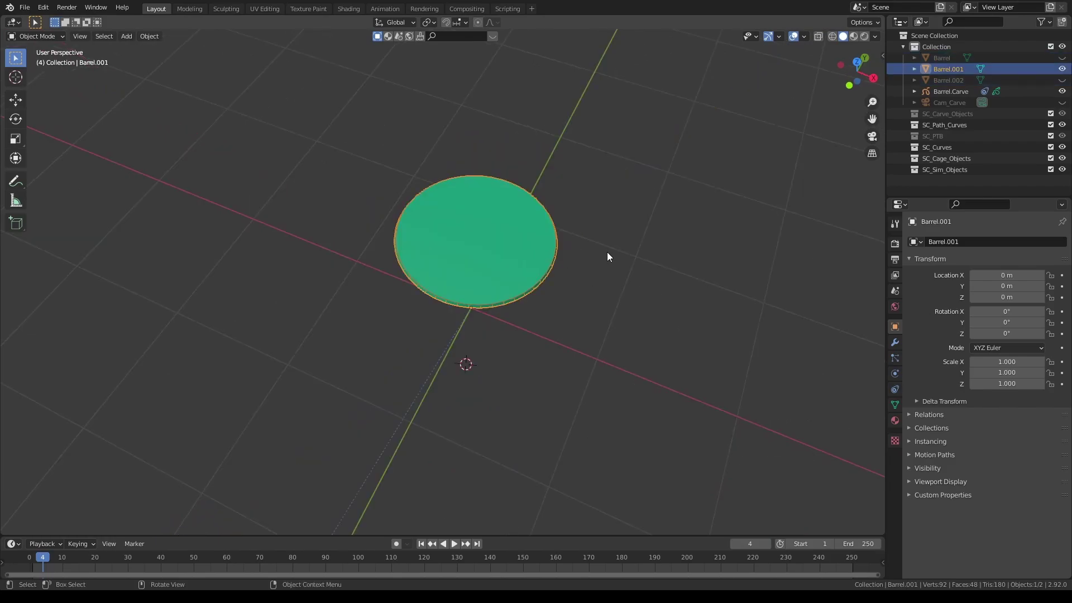
pyautogui.moveTo(607, 257); pyautogui.dragTo(660, 232, button='middle')
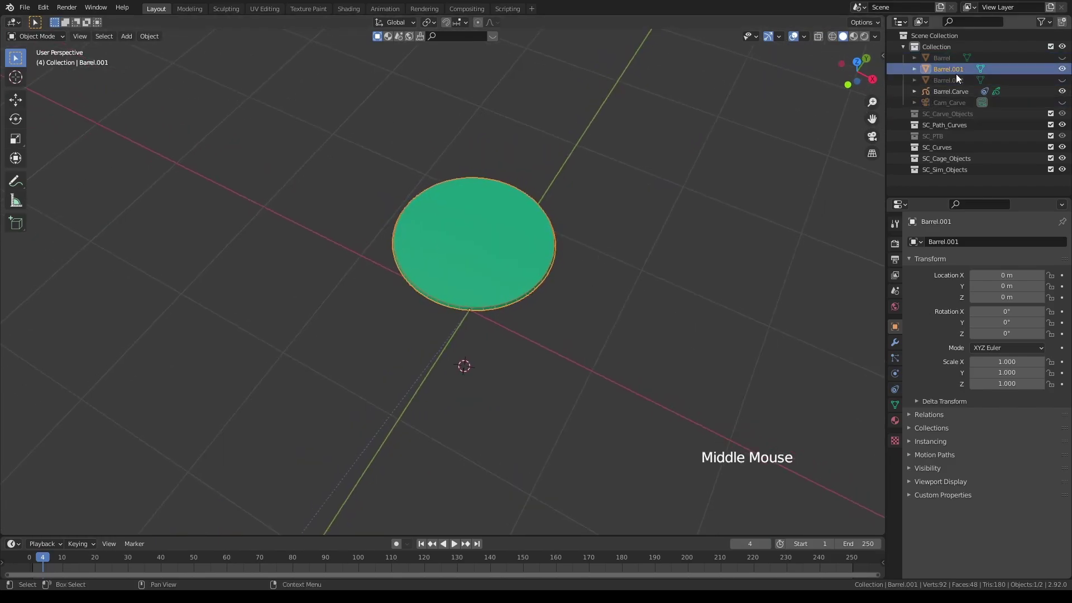
# Step: Start a carve on the top lid with the 3D cursor on its face and the camera aligned to the top view
pyautogui.press('k')
pyautogui.keyDown('shift'); pyautogui.rightClick(473, 229); pyautogui.keyUp('shift')
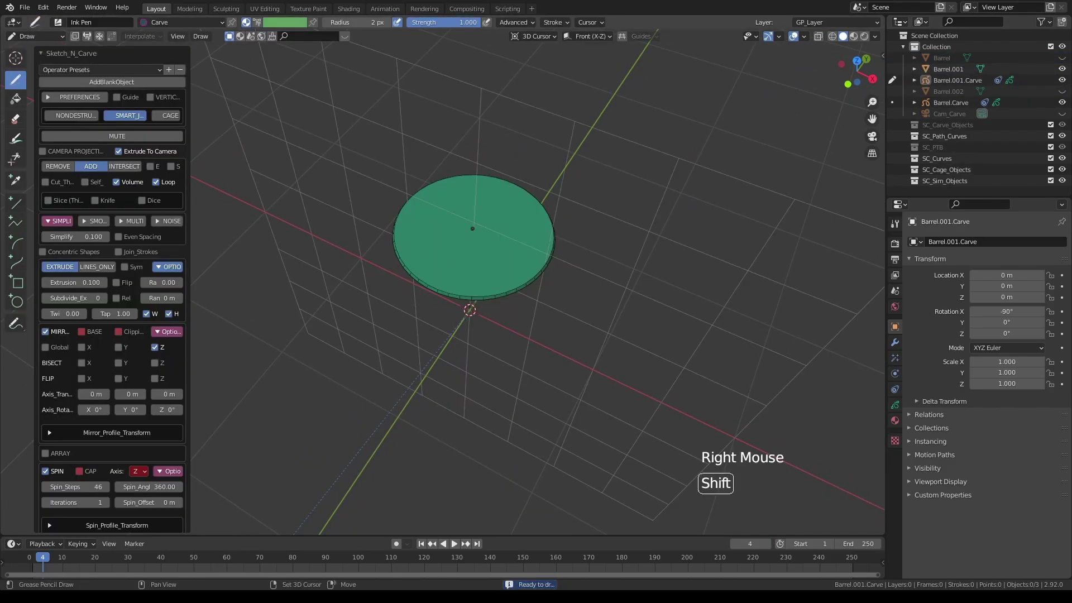
pyautogui.moveTo(465, 273)
pyautogui.mouseDown(button='middle')
pyautogui.moveTo(497, 259)
pyautogui.moveTo(504, 220)
pyautogui.moveTo(484, 271)
pyautogui.moveTo(485, 256)
pyautogui.moveTo(433, 199)
pyautogui.moveTo(433, 239)
pyautogui.moveTo(432, 226)
pyautogui.moveTo(463, 235)
pyautogui.moveTo(462, 222)
pyautogui.mouseUp(button='middle')
pyautogui.press('alt+KP_7')
pyautogui.scroll(-3, 485, 271)
pyautogui.scroll(-3, 447, 232)
pyautogui.keyDown('shift'); pyautogui.moveTo(463, 222); pyautogui.dragTo(483, 95, button='middle'); pyautogui.keyUp('shift')
pyautogui.scroll(2, 482, 142)
pyautogui.scroll(2, 484, 95)
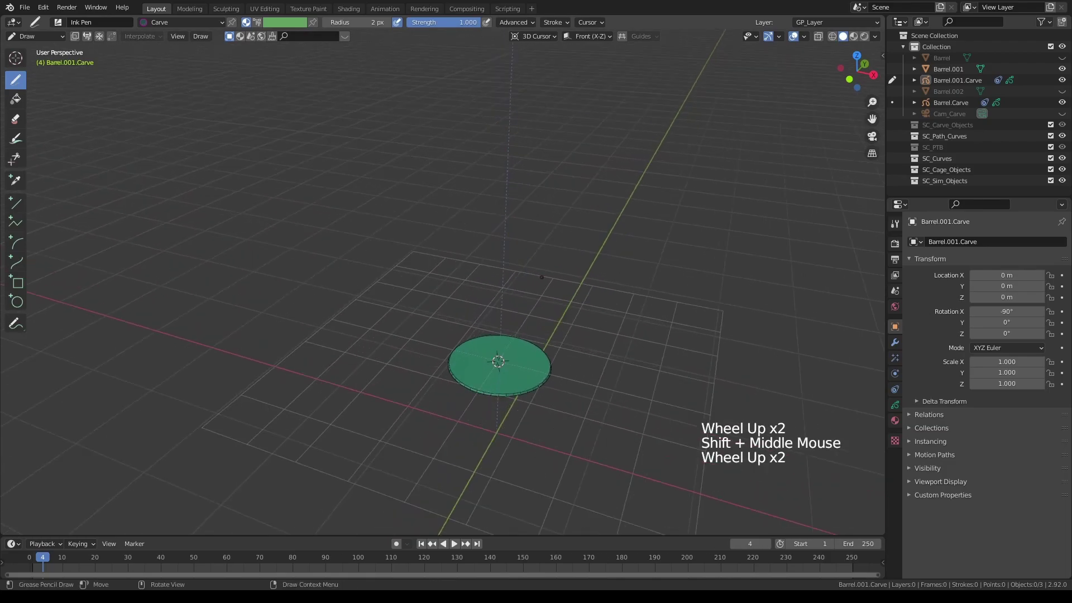
pyautogui.press('KP_0')
pyautogui.scroll(-2, 516, 288)
pyautogui.scroll(1, 515, 288)
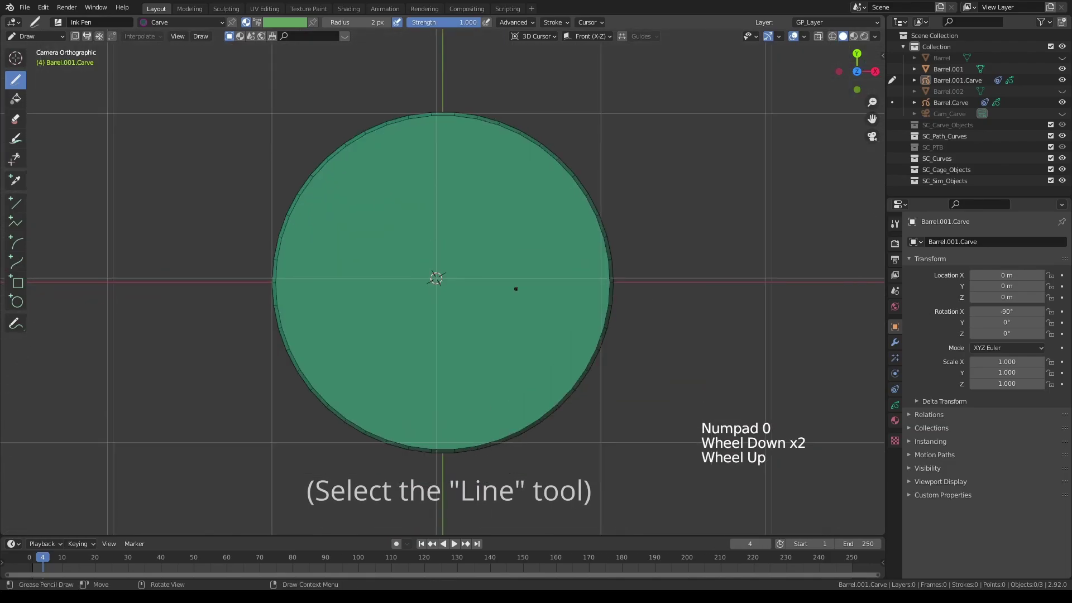
# Step: Draw a vertical line across the lid near its left edge with the Line tool and carve with it
pyautogui.click(16, 203)
pyautogui.moveTo(311, 87); pyautogui.dragTo(309, 283)
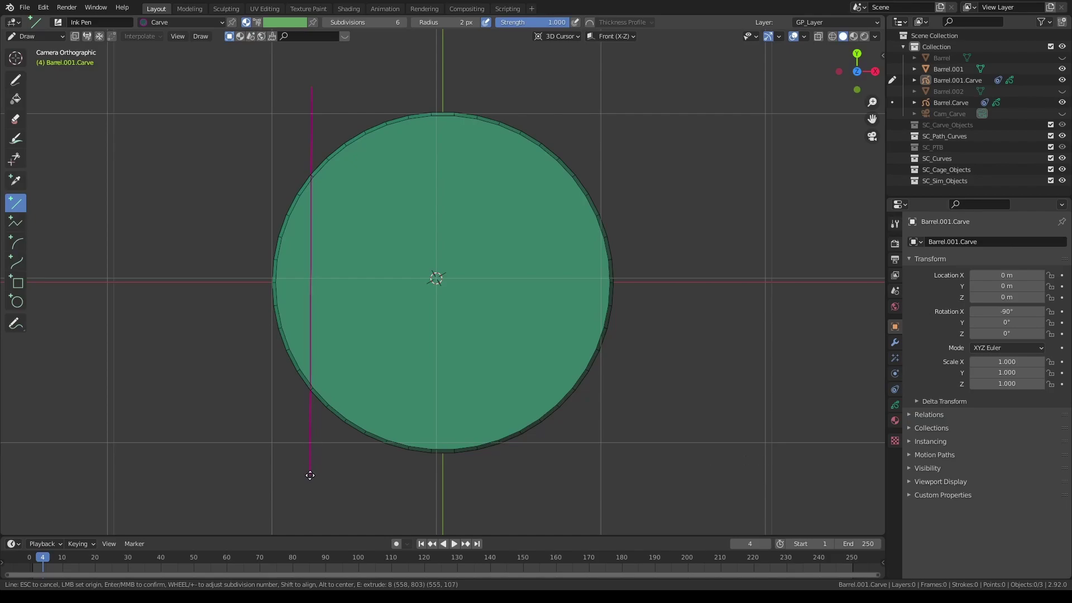
pyautogui.press('Return')
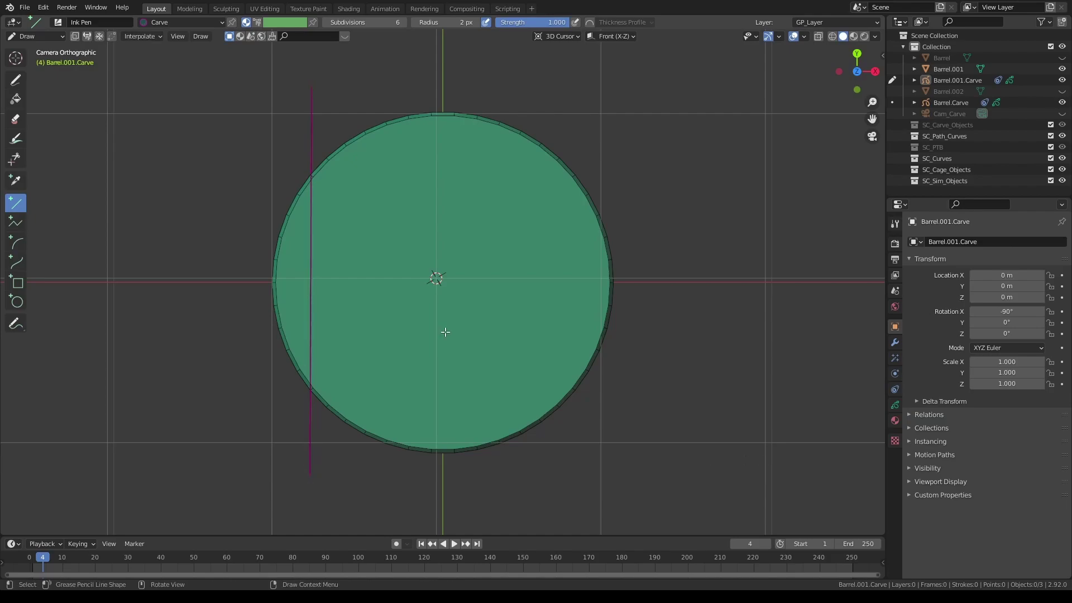
pyautogui.press('k')
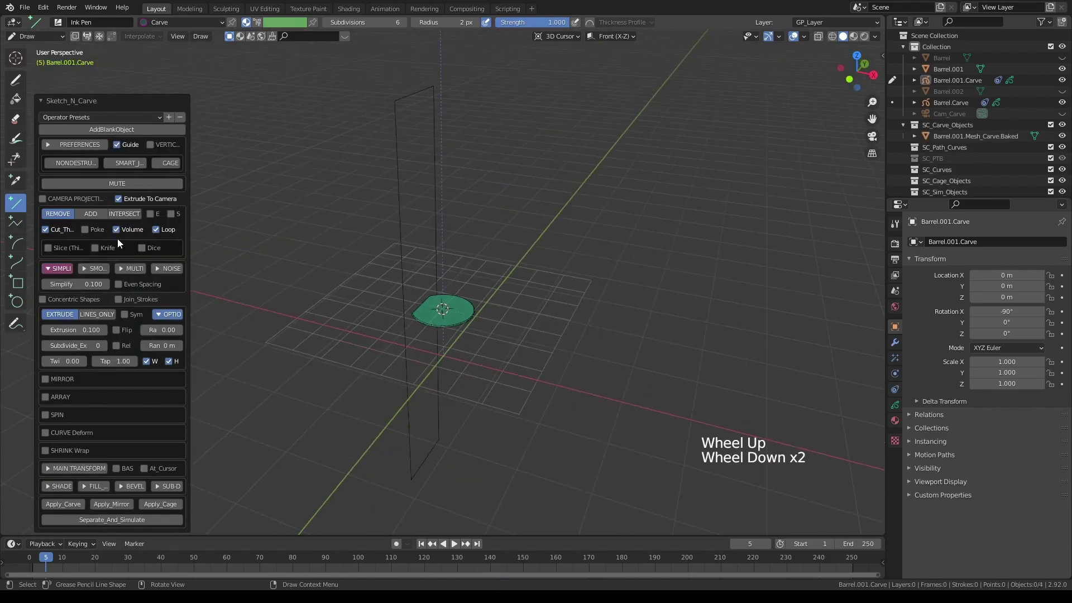
# Step: Switch the line carve to Add with Cut Through off and enable Slice
pyautogui.click(98, 214)
pyautogui.scroll(7, 351, 279)
pyautogui.moveTo(367, 347)
pyautogui.keyDown('shift'); pyautogui.mouseDown(button='middle')
pyautogui.moveTo(443, 257)
pyautogui.moveTo(473, 256)
pyautogui.mouseUp(button='middle'); pyautogui.keyUp('shift')
pyautogui.scroll(2, 443, 256)
pyautogui.click(49, 248)
pyautogui.moveTo(257, 240); pyautogui.dragTo(350, 282, button='middle')
pyautogui.scroll(-2, 328, 241)
# Step: Flip the slice's extrusion direction into the lid and choose Smart Join
pyautogui.click(115, 330)
pyautogui.scroll(2, 340, 282)
pyautogui.click(127, 163)
pyautogui.moveTo(475, 215); pyautogui.dragTo(419, 267, button='middle')
pyautogui.scroll(2, 471, 210)
pyautogui.scroll(-1, 474, 235)
pyautogui.scroll(2, 427, 261)
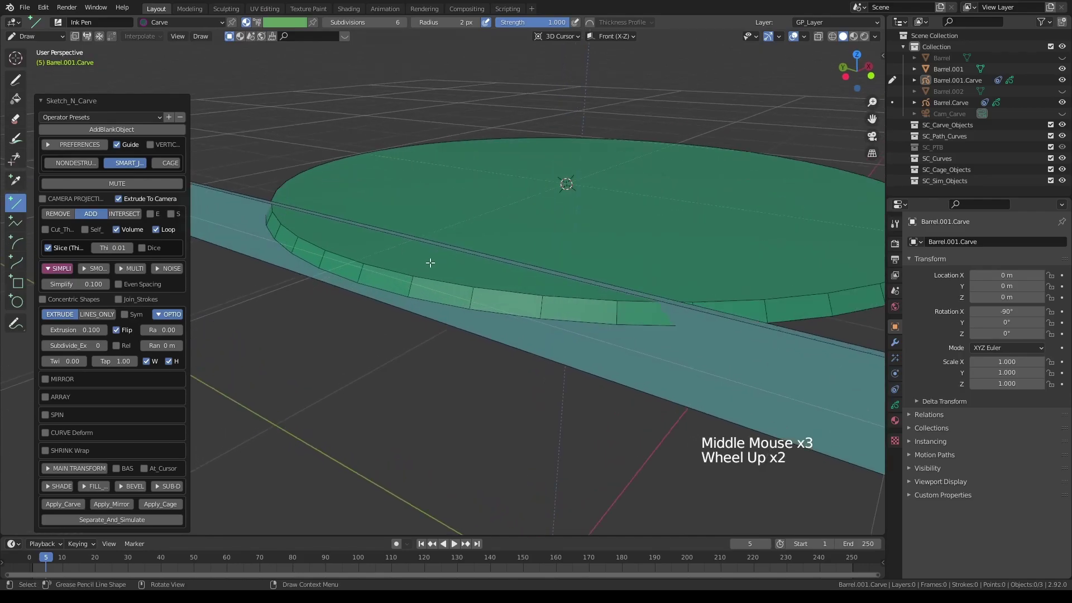
# Step: Set the slice operation to Remove and reduce the slice thickness to cut a thin plank gap
pyautogui.click(65, 213)
pyautogui.moveTo(391, 227); pyautogui.dragTo(66, 379, button='middle')
pyautogui.scroll(-3, 419, 224)
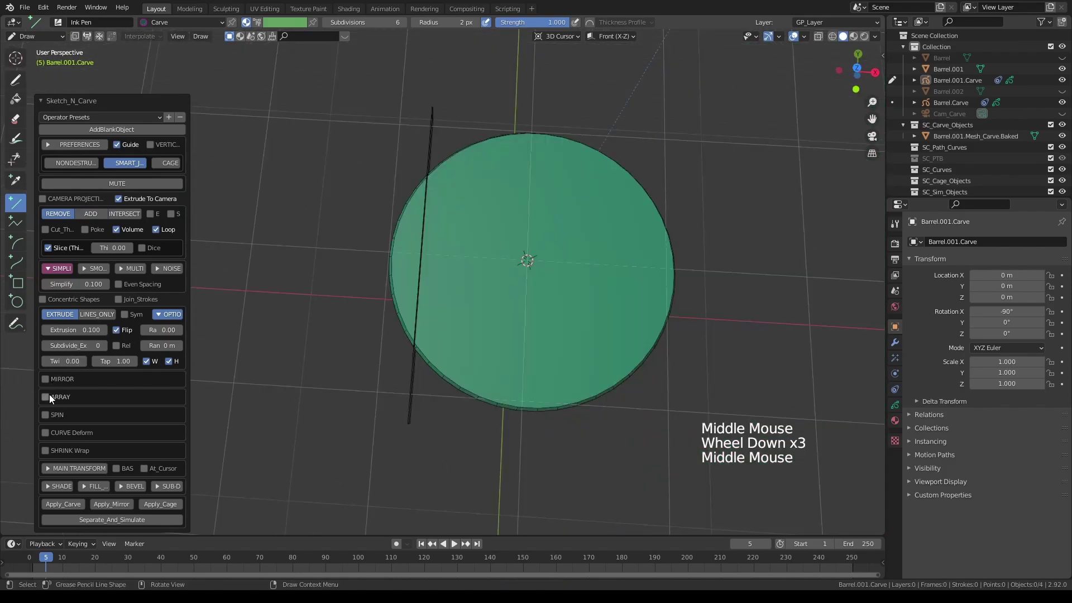
# Step: Enable the array on the slice line and set its count to 6 with an X offset of 0.16 across the lid
pyautogui.click(46, 396)
pyautogui.click(169, 395)
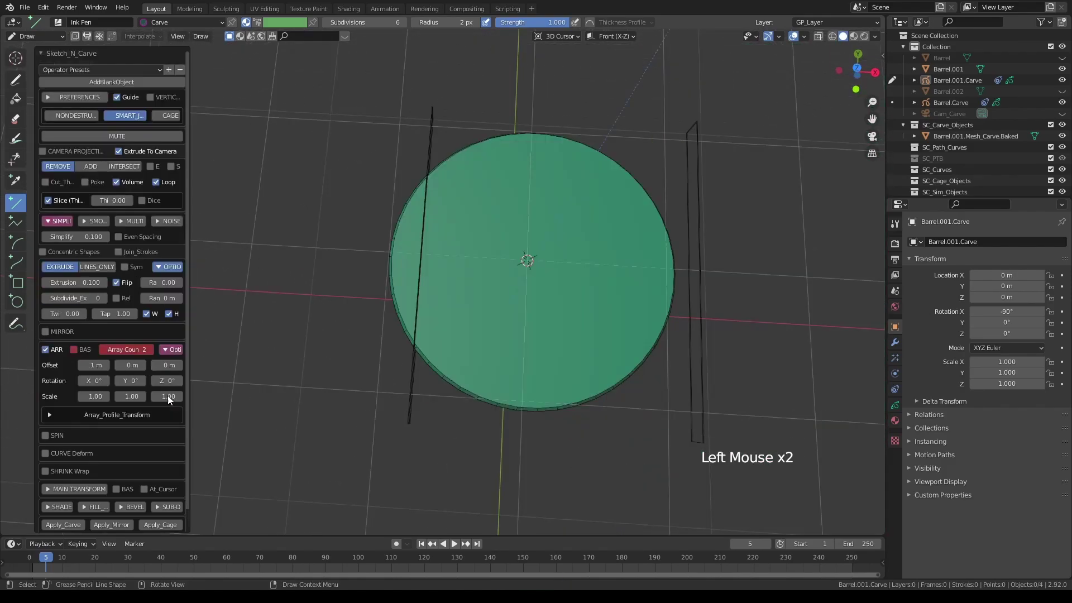
pyautogui.moveTo(92, 366); pyautogui.dragTo(43, 365)
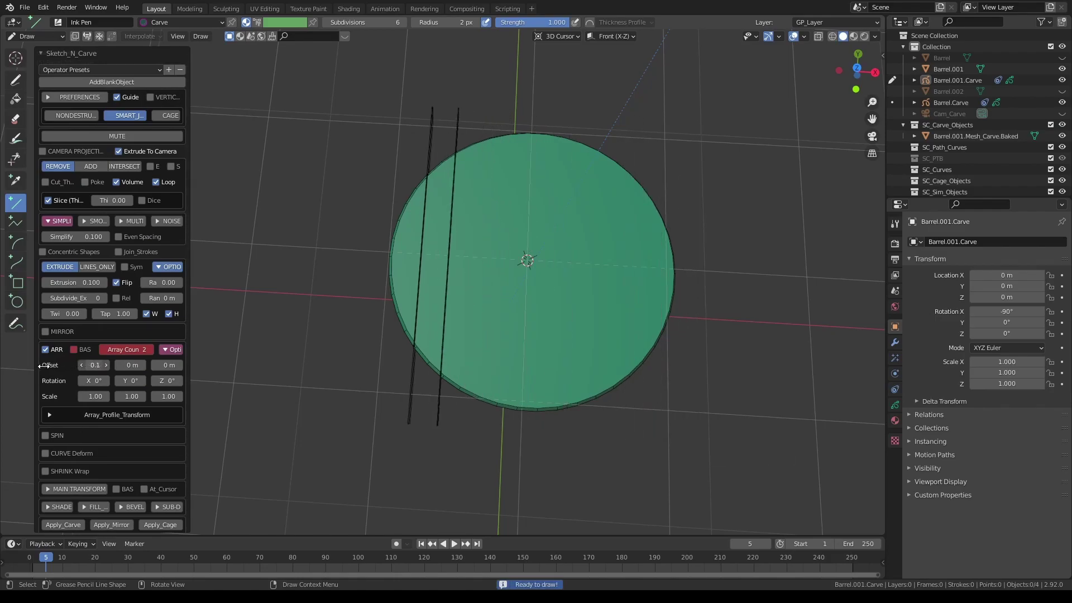
pyautogui.click(149, 348)
pyautogui.click(149, 349)
pyautogui.click(149, 348)
pyautogui.click(149, 349)
pyautogui.click(149, 349)
pyautogui.click(149, 349)
pyautogui.click(149, 348)
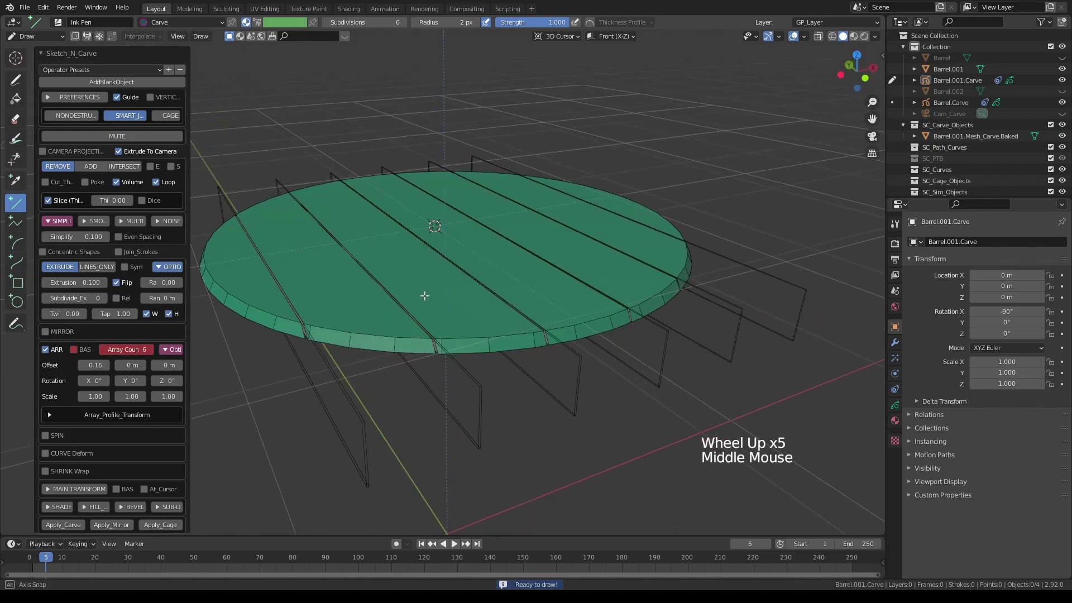
pyautogui.keyDown('shift'); pyautogui.moveTo(421, 296); pyautogui.dragTo(461, 322, button='middle'); pyautogui.keyUp('shift')
pyautogui.scroll(-2, 468, 310)
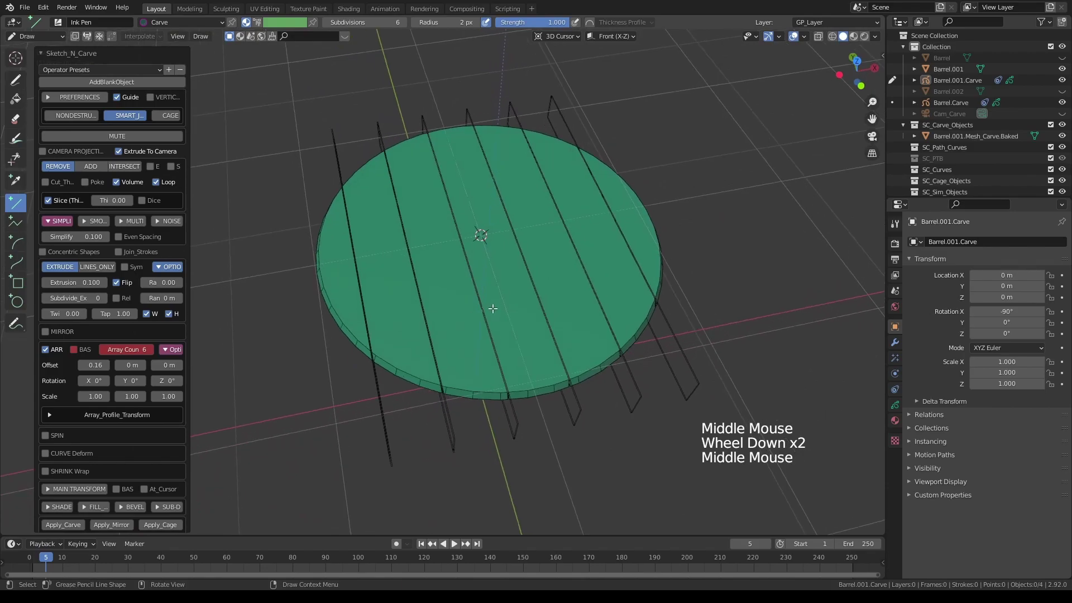
# Step: Finalize the arrayed slices into the lid as plank gaps and reset the carve settings with an operator preset
pyautogui.press('k')
pyautogui.scroll(-2, 484, 322)
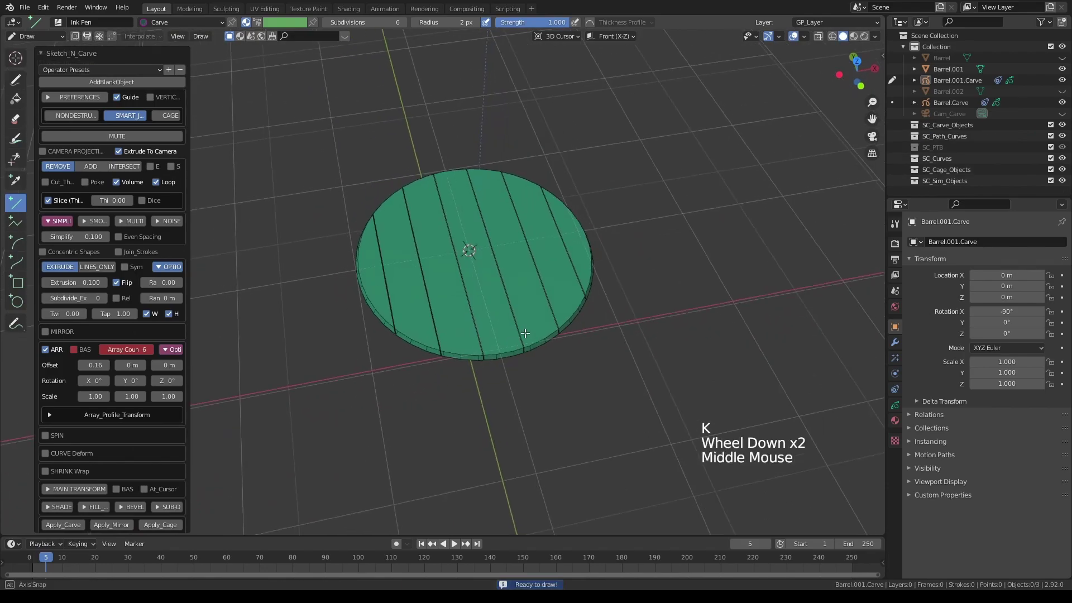
pyautogui.moveTo(486, 324); pyautogui.dragTo(491, 332, button='middle')
pyautogui.click(94, 69)
pyautogui.click(94, 82)
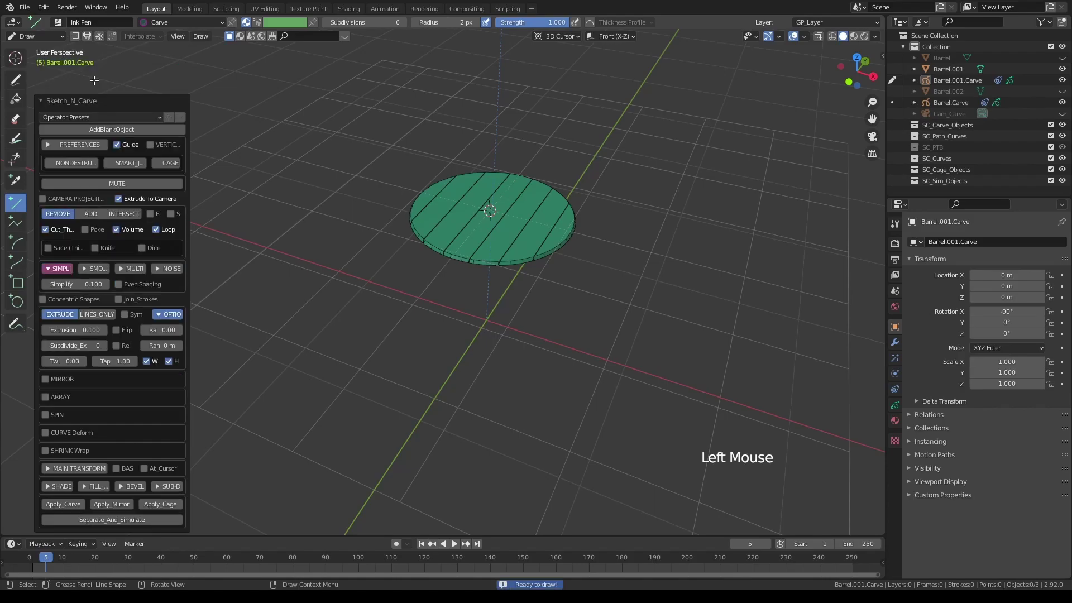
# Step: Enable Mirror for the planked lid and apply it to the base object with the Base option
pyautogui.moveTo(402, 271); pyautogui.dragTo(410, 276, button='middle')
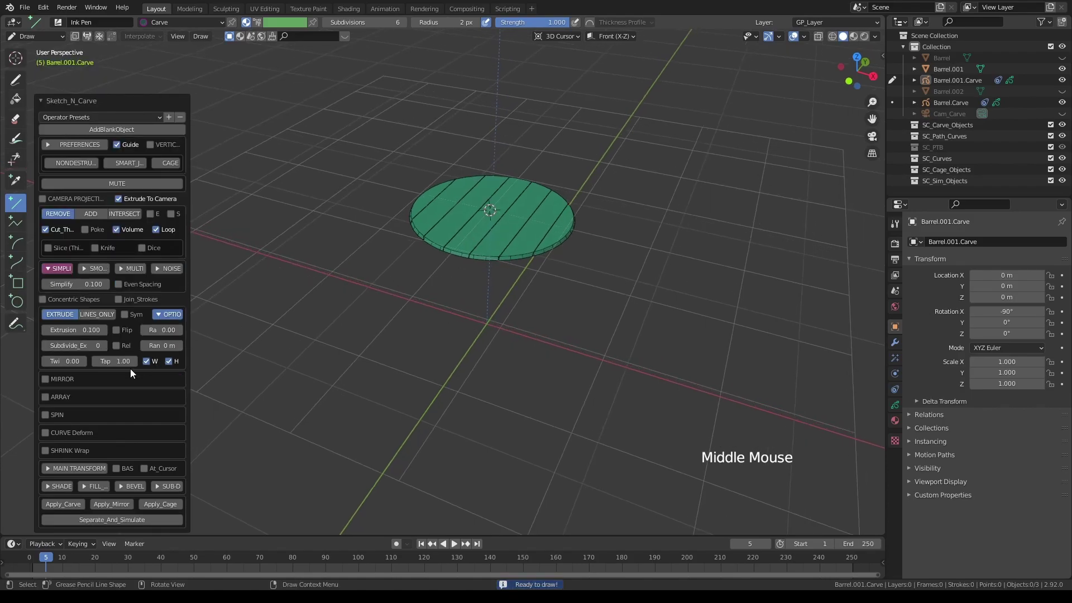
pyautogui.moveTo(458, 333); pyautogui.dragTo(481, 330, button='middle')
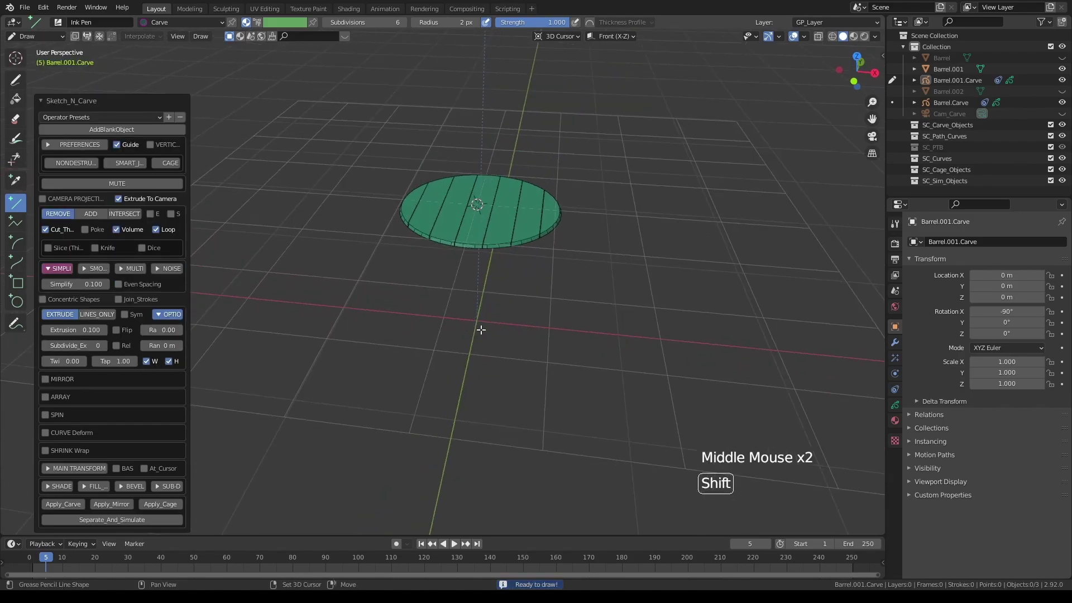
pyautogui.click(45, 379)
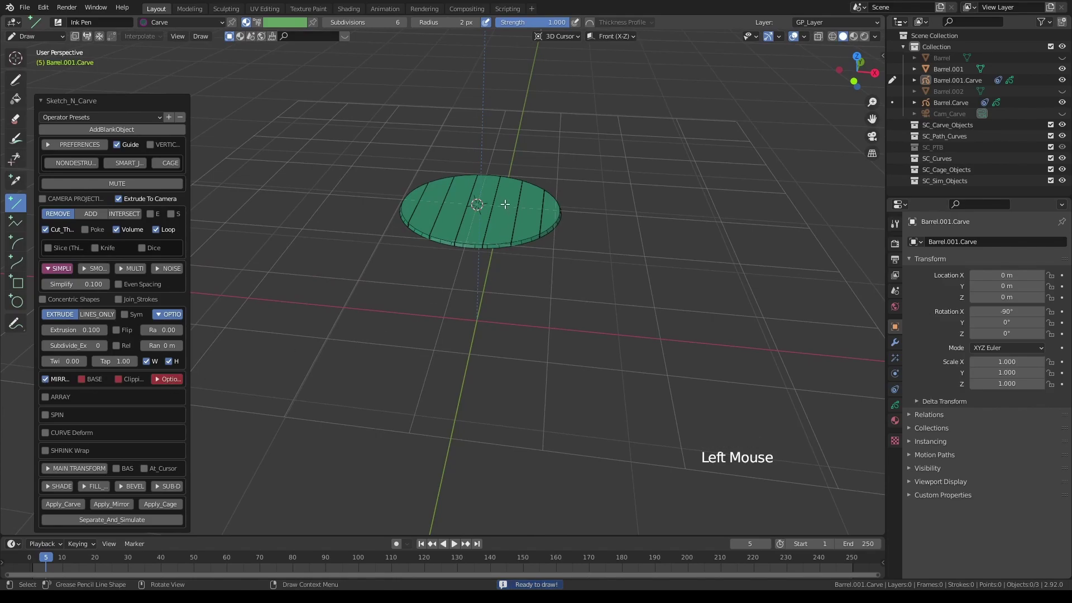
pyautogui.click(155, 378)
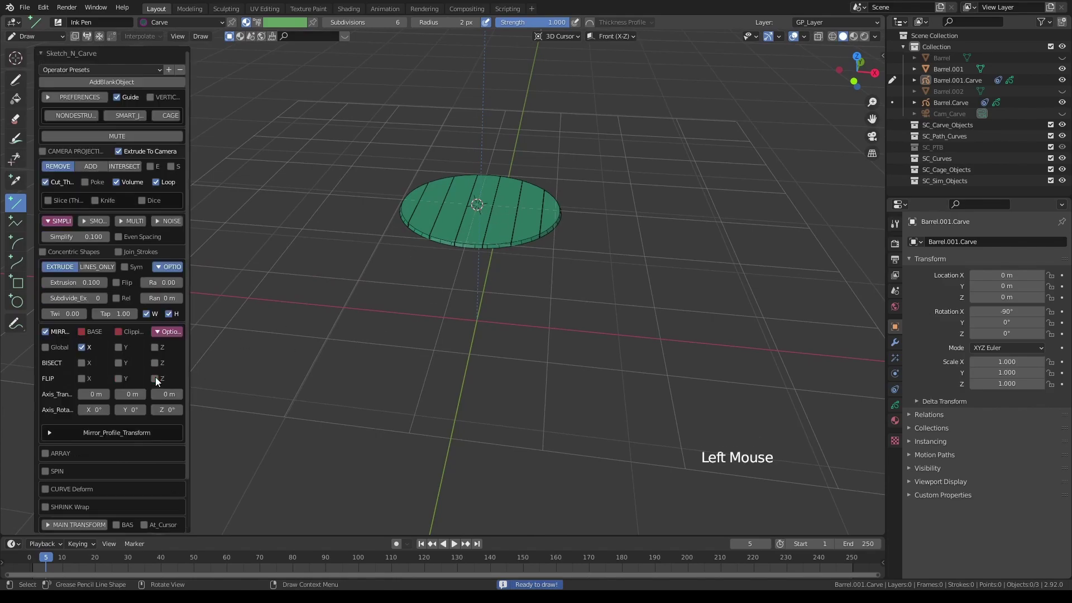
pyautogui.click(82, 333)
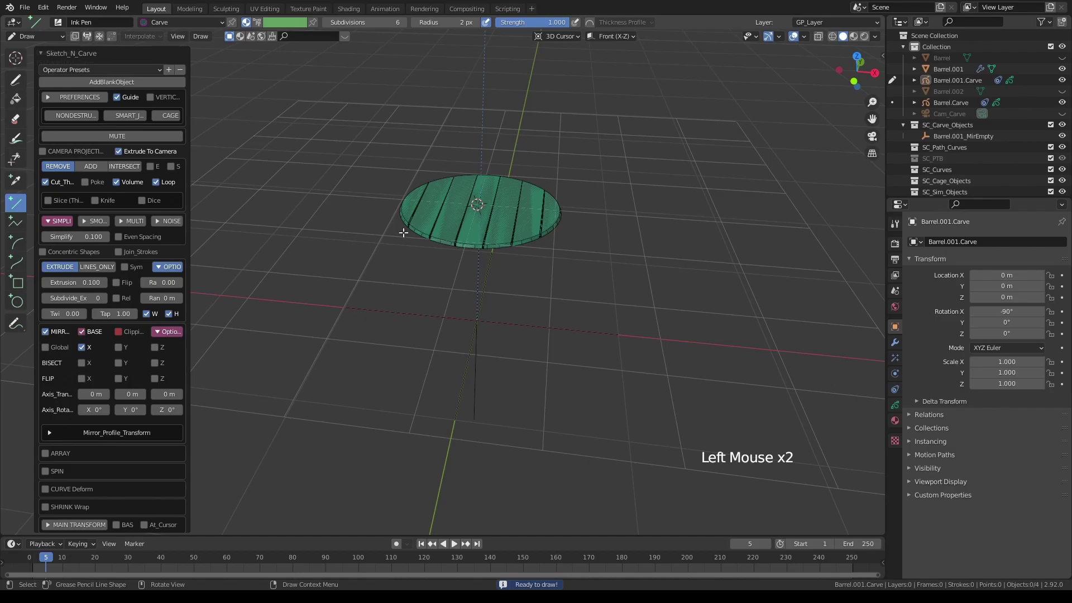
# Step: Switch the base mirror axis from X to Y to create the opposite lid and finalize the operation
pyautogui.click(82, 347)
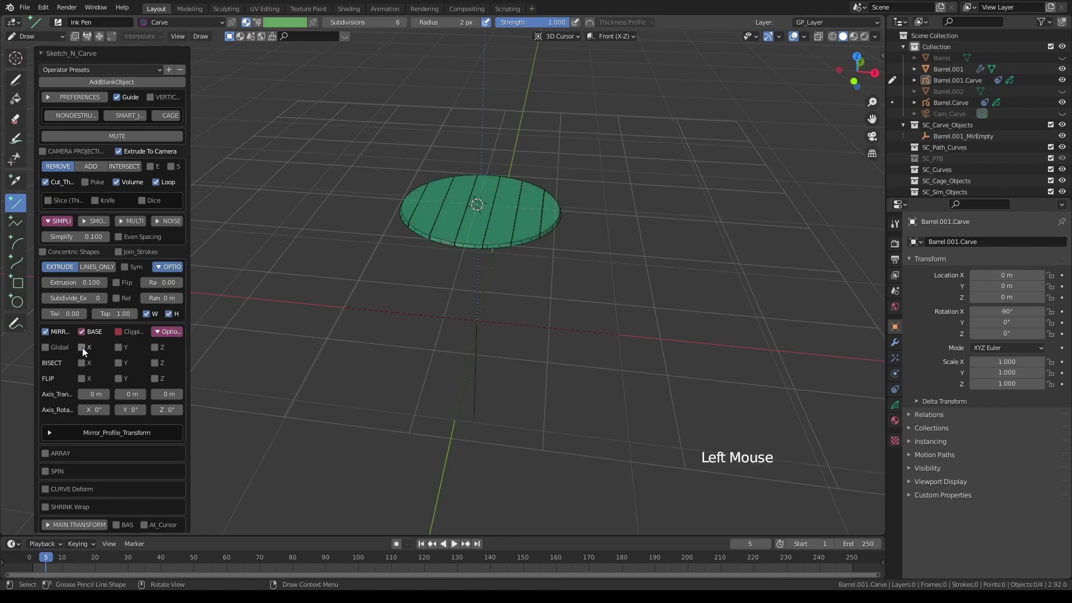
pyautogui.click(155, 348)
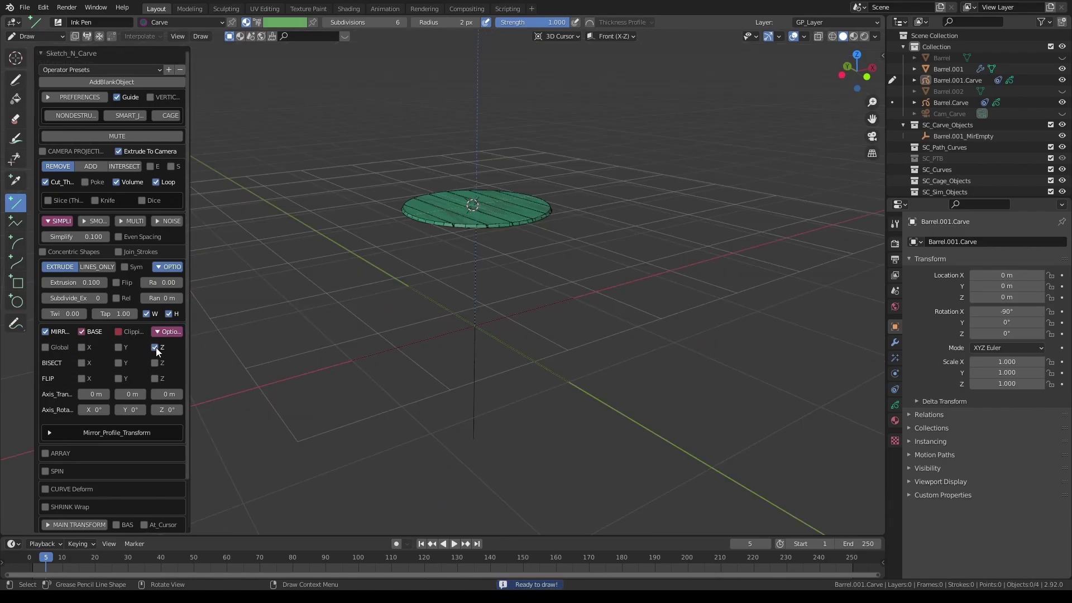
pyautogui.click(156, 347)
pyautogui.click(118, 347)
pyautogui.moveTo(430, 358); pyautogui.dragTo(411, 394, button='middle')
pyautogui.scroll(-2, 413, 324)
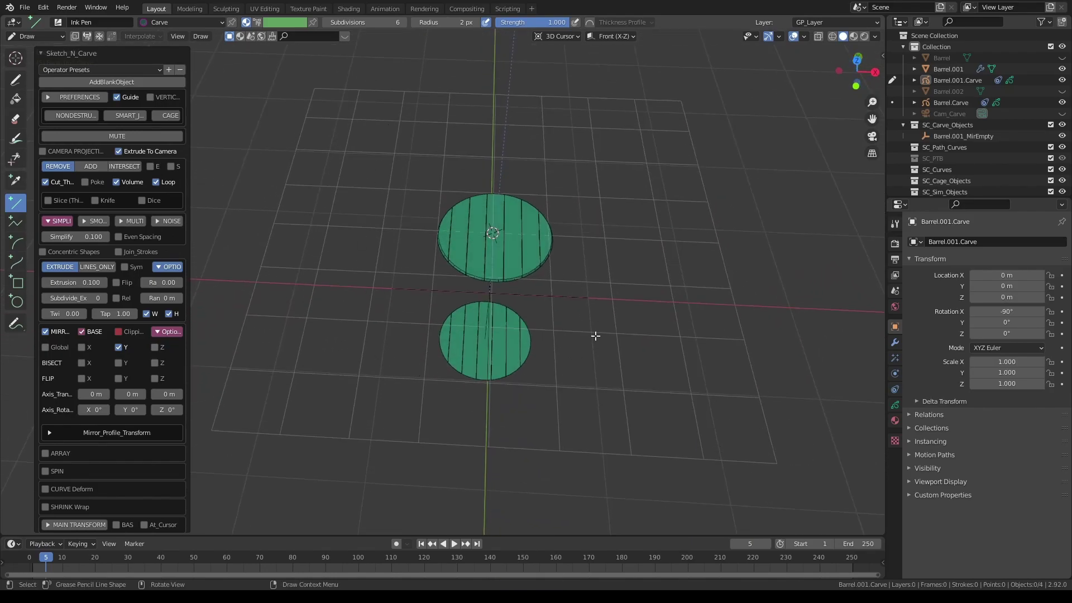
pyautogui.scroll(1, 457, 236)
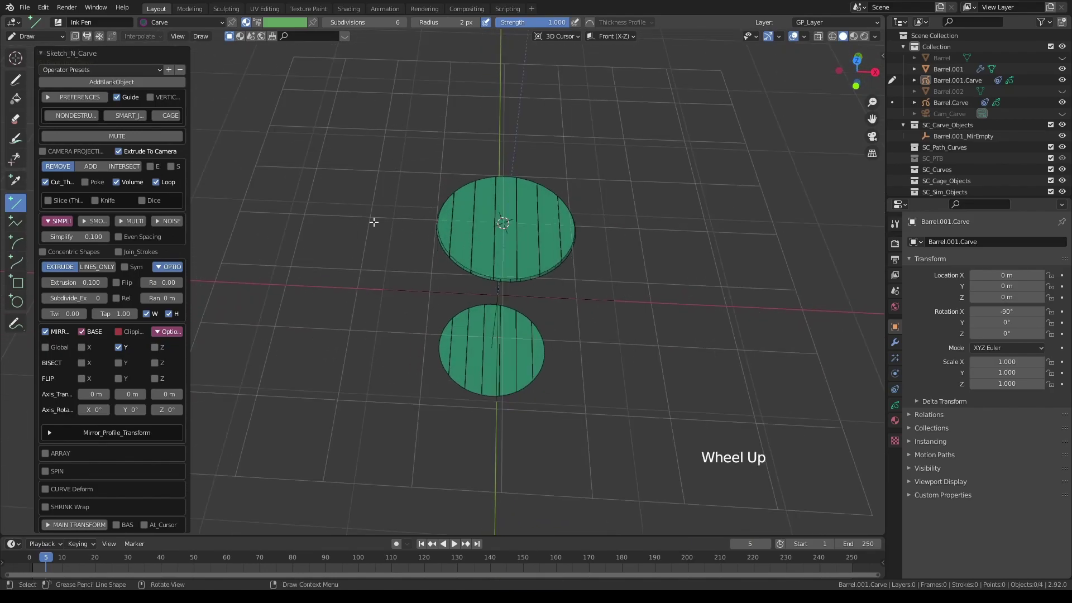
pyautogui.scroll(-1, 371, 268)
pyautogui.moveTo(371, 267); pyautogui.dragTo(418, 249, button='middle')
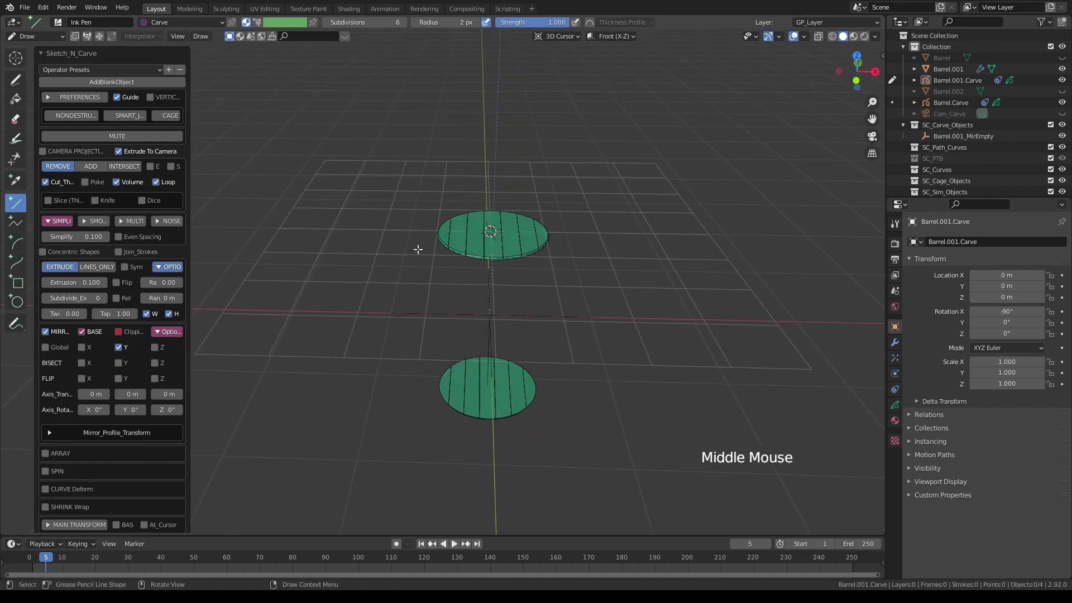
pyautogui.moveTo(373, 281); pyautogui.dragTo(513, 206, button='middle')
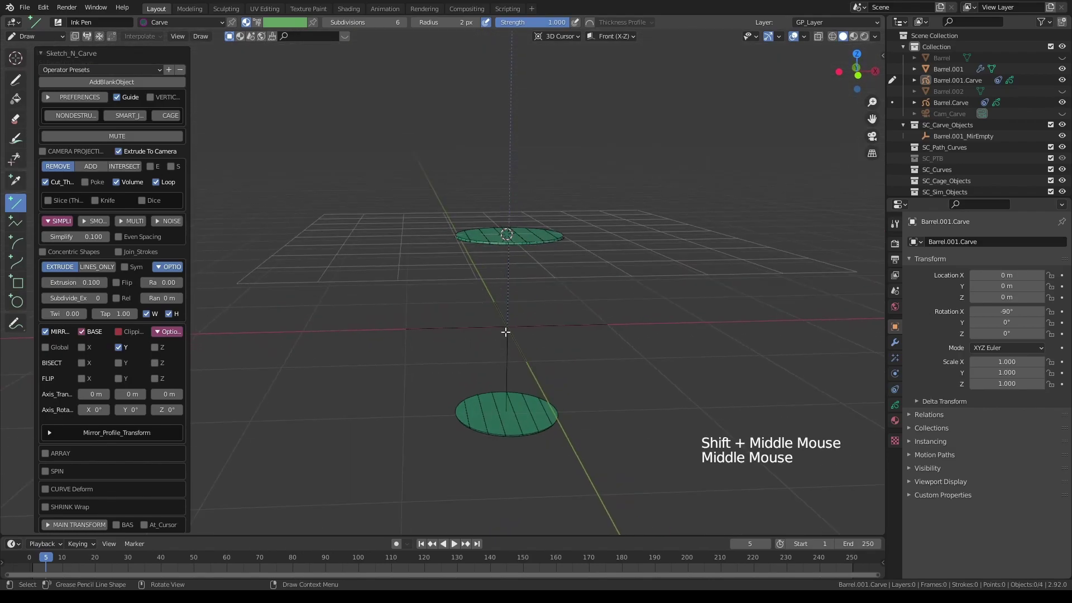
pyautogui.moveTo(504, 330)
pyautogui.mouseDown(button='middle')
pyautogui.moveTo(491, 352)
pyautogui.moveTo(570, 211)
pyautogui.mouseUp(button='middle')
pyautogui.press('k')
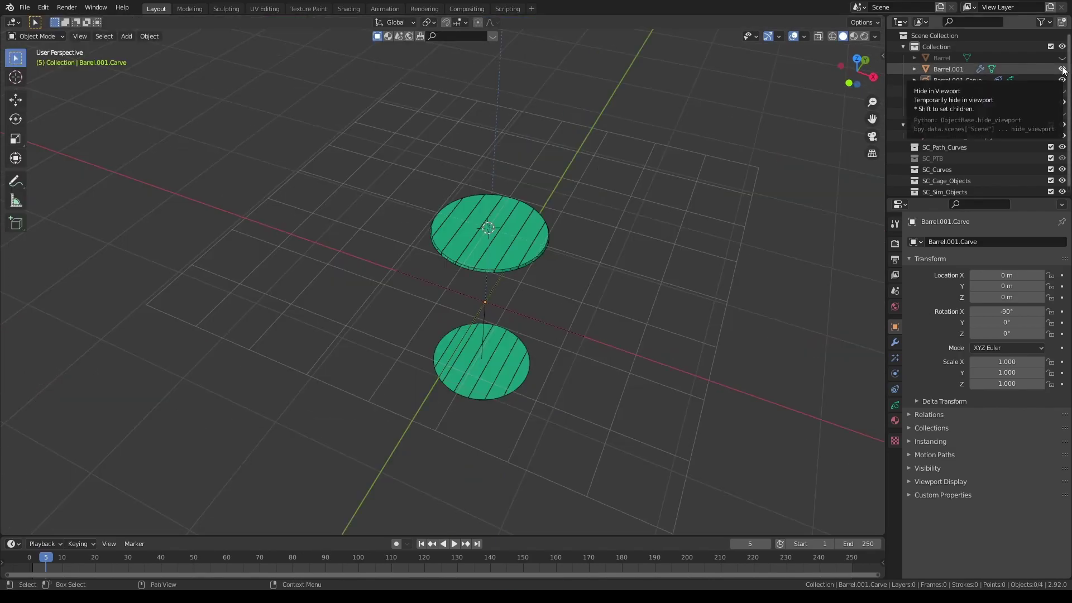
# Step: Delete the hidden Barrel.002 object from the scene collection
pyautogui.click(1062, 70)
pyautogui.click(1062, 70)
pyautogui.click(948, 91)
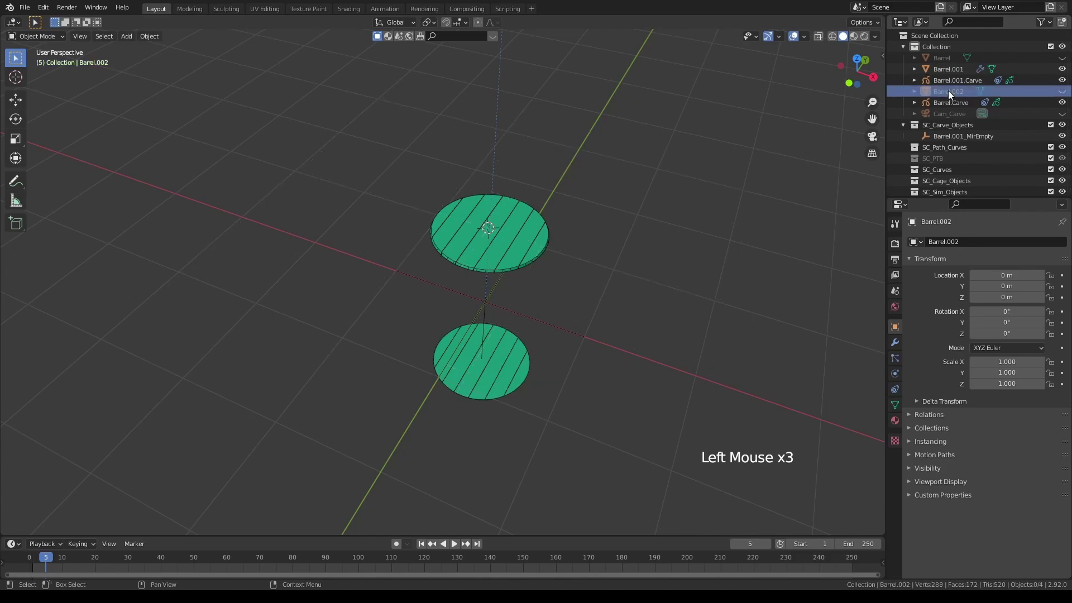
pyautogui.rightClick(946, 90)
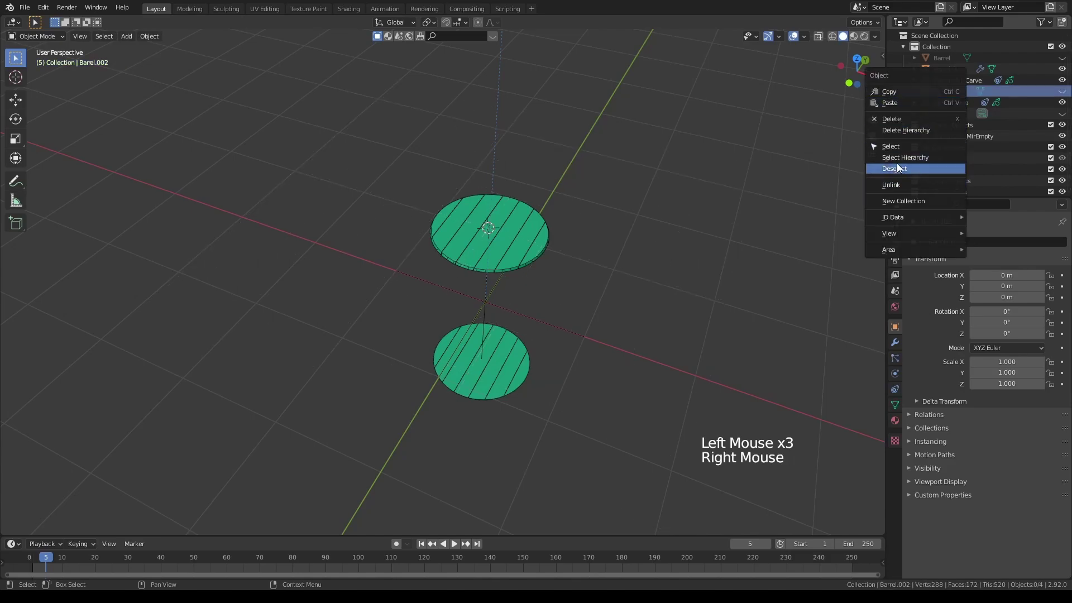
pyautogui.click(897, 119)
# Step: Unhide the Barrel object to show the staves and hoops together with the planked lids
pyautogui.click(1062, 59)
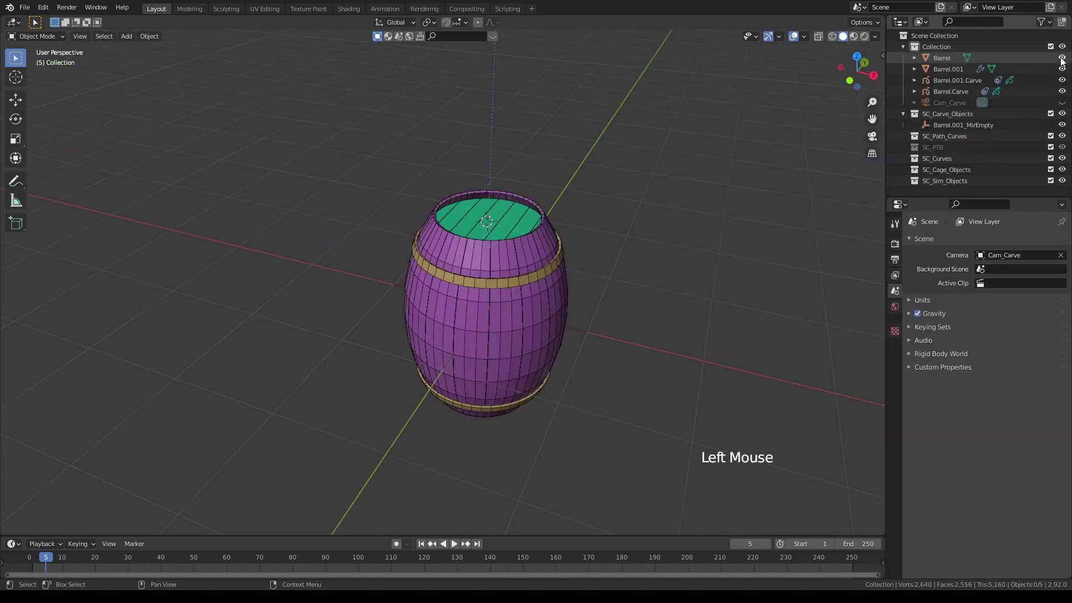
pyautogui.moveTo(390, 286); pyautogui.dragTo(478, 311, button='middle')
pyautogui.scroll(2, 471, 323)
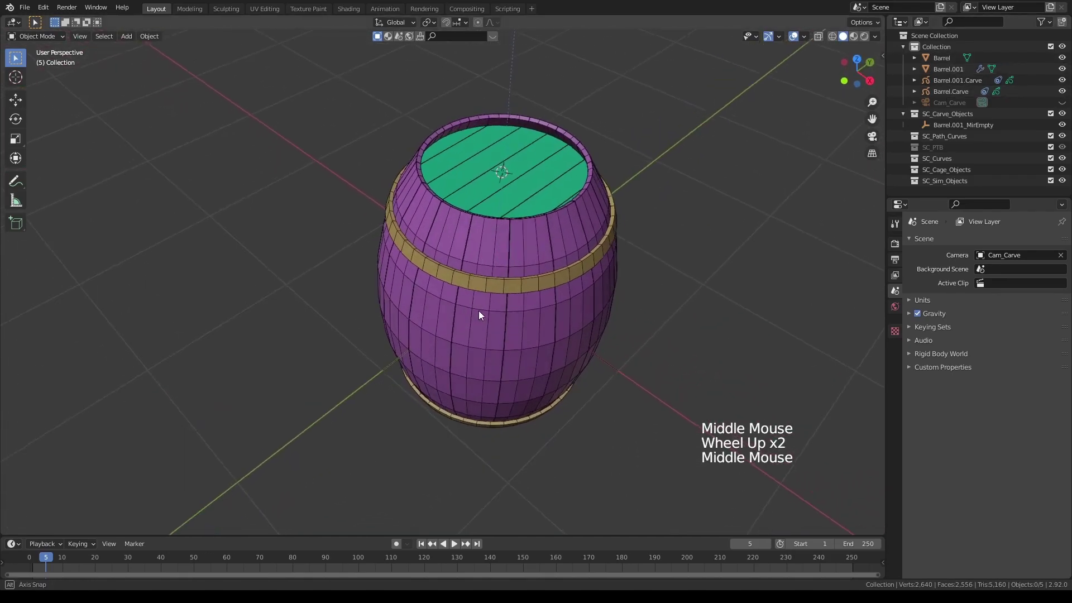